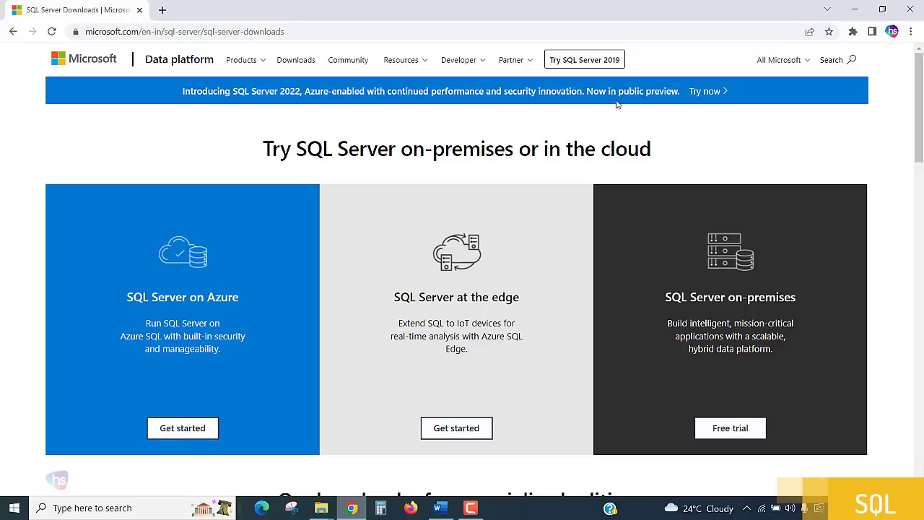
# Open the SQL Server 2022 Preview trial page from the 'Try now' banner and scroll through the registration fields
pyautogui.click(701, 92)
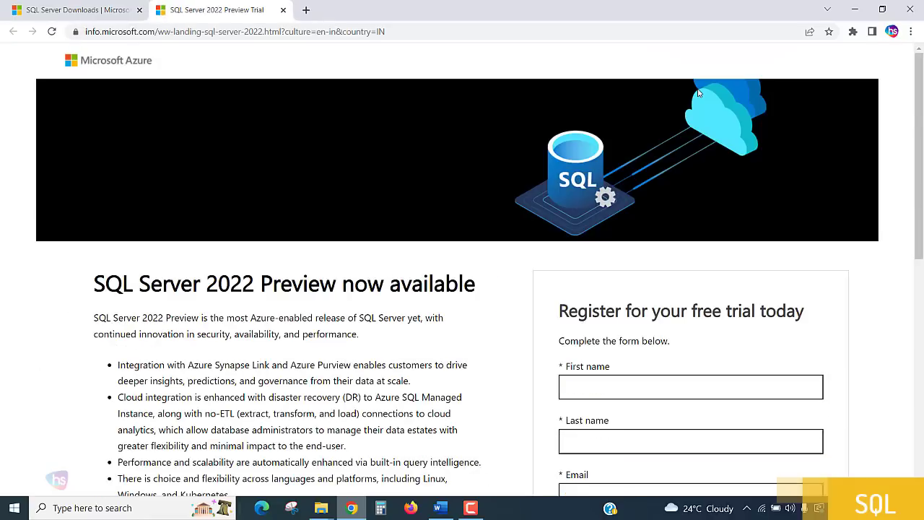
pyautogui.scroll(-2, 488, 92)
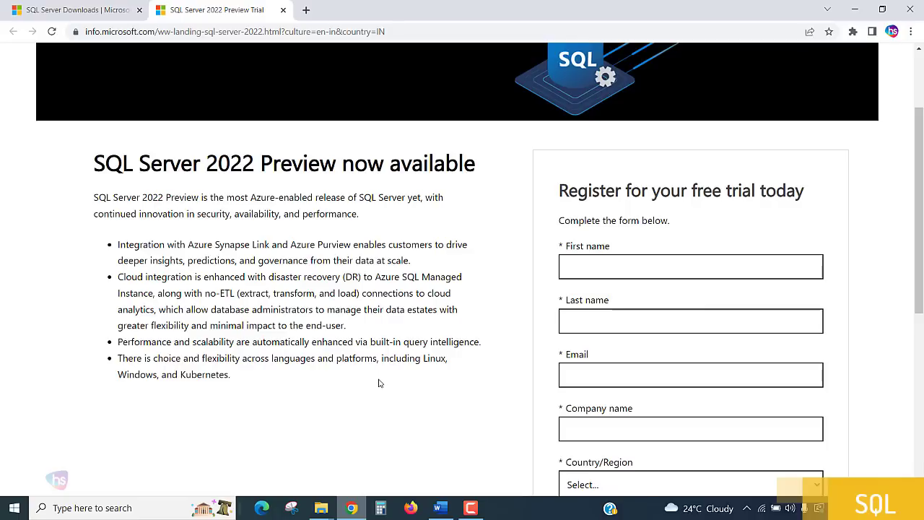
pyautogui.scroll(-2, 380, 384)
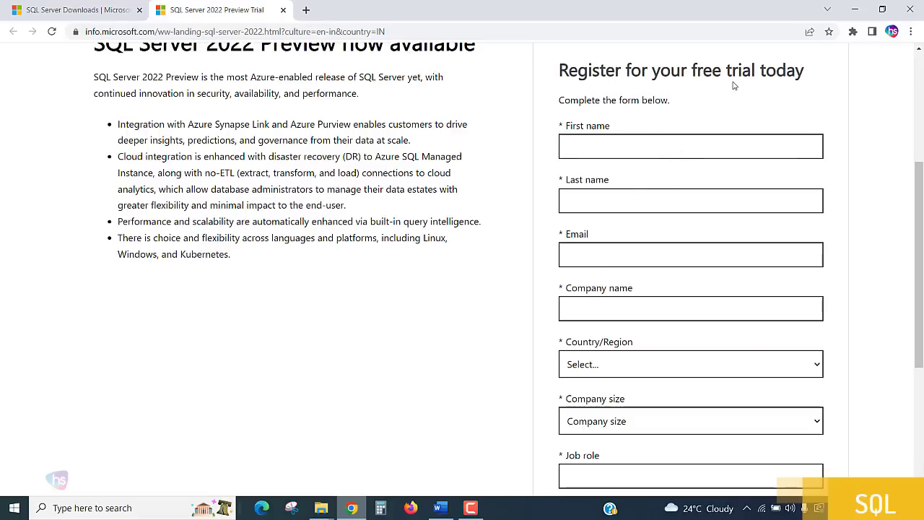
pyautogui.scroll(-1, 734, 83)
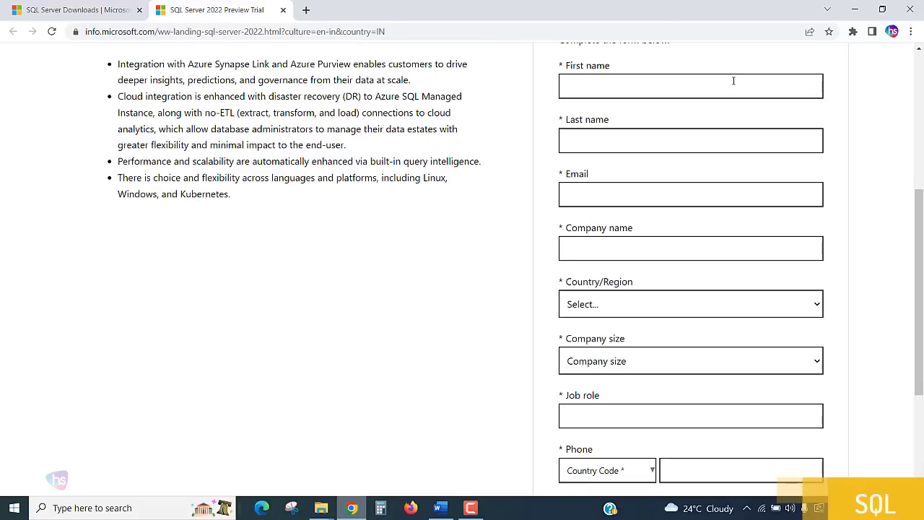
pyautogui.scroll(2, 734, 81)
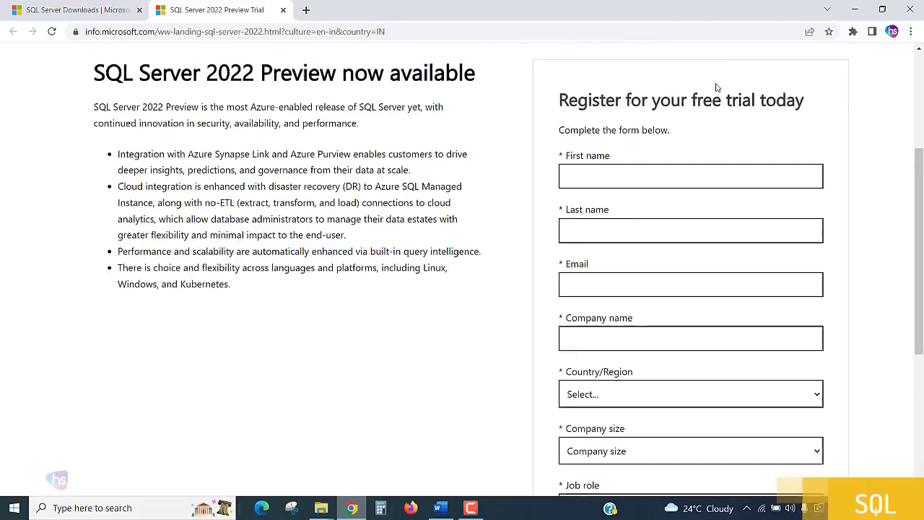
pyautogui.scroll(2, 467, 237)
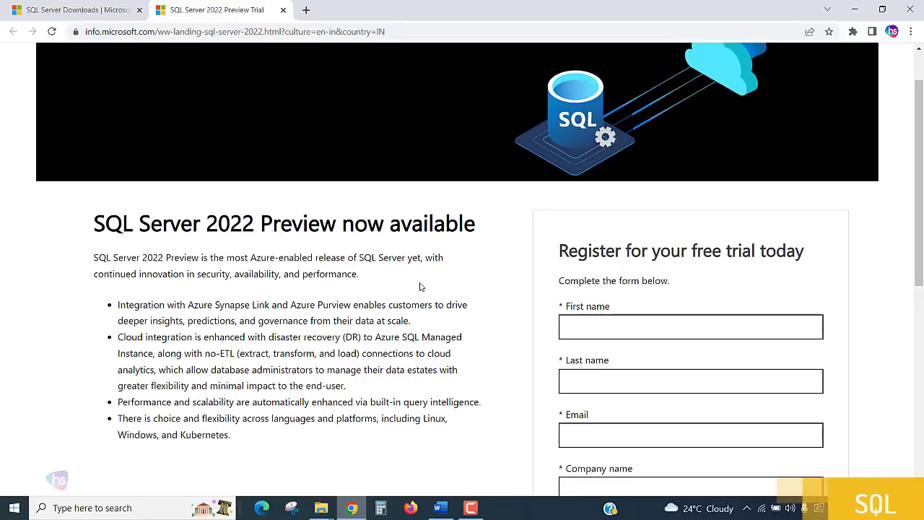
pyautogui.scroll(1, 421, 286)
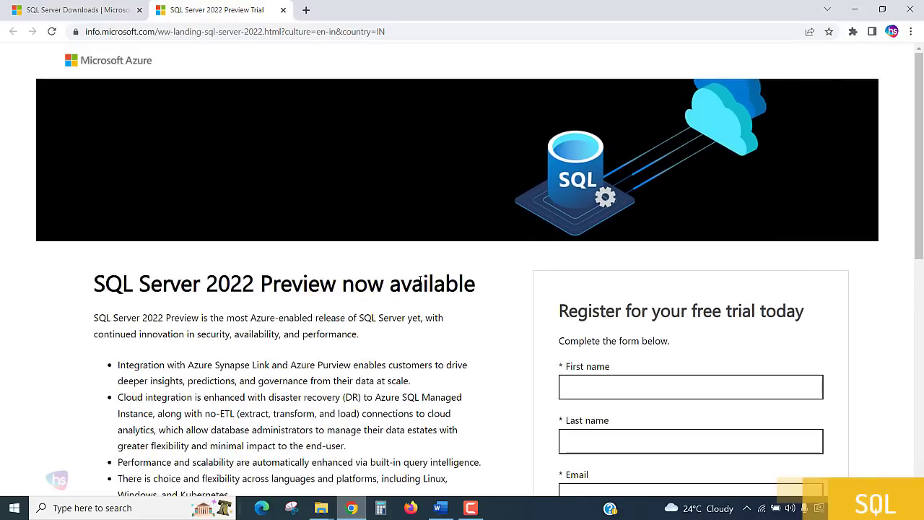
pyautogui.scroll(-2, 424, 270)
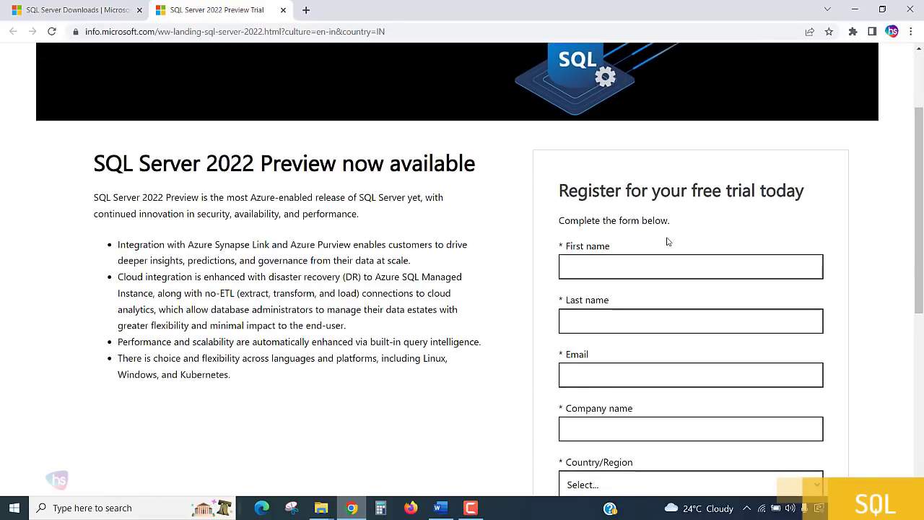
pyautogui.scroll(-1, 672, 217)
# Fill in the first name, last name, e-mail address and company name fields
pyautogui.click(680, 209)
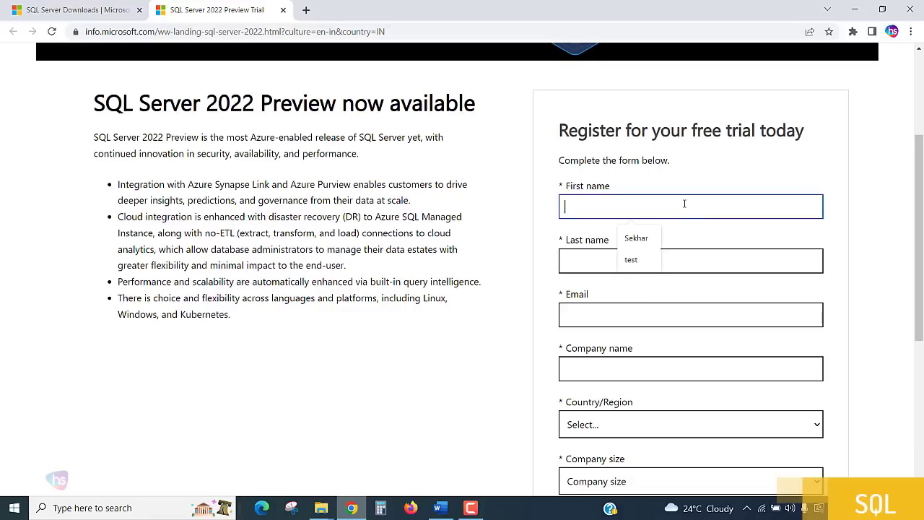
pyautogui.press('Down')
pyautogui.press('Tab')
pyautogui.write('m')
pyautogui.press('Tab')
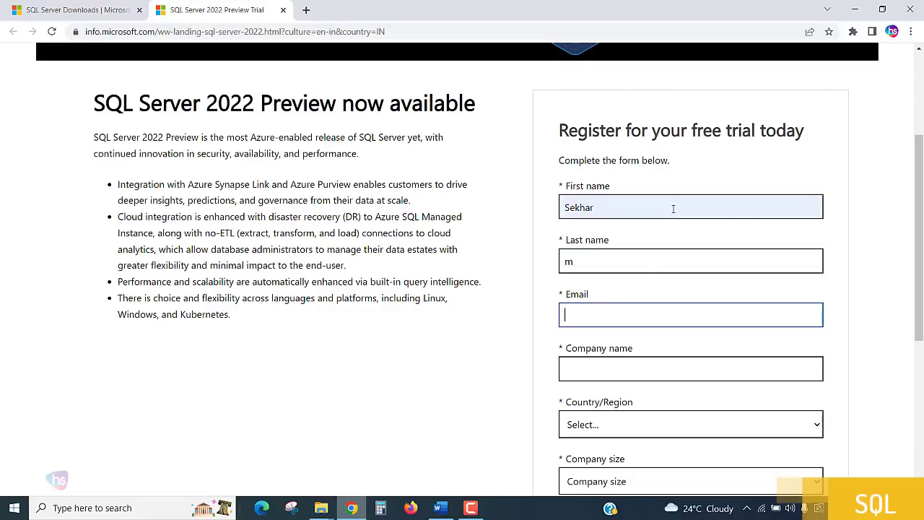
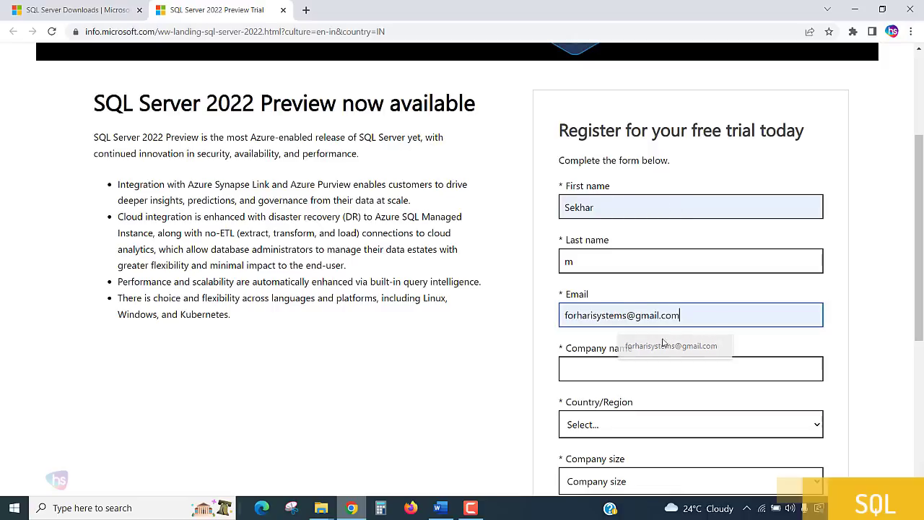
pyautogui.click(671, 346)
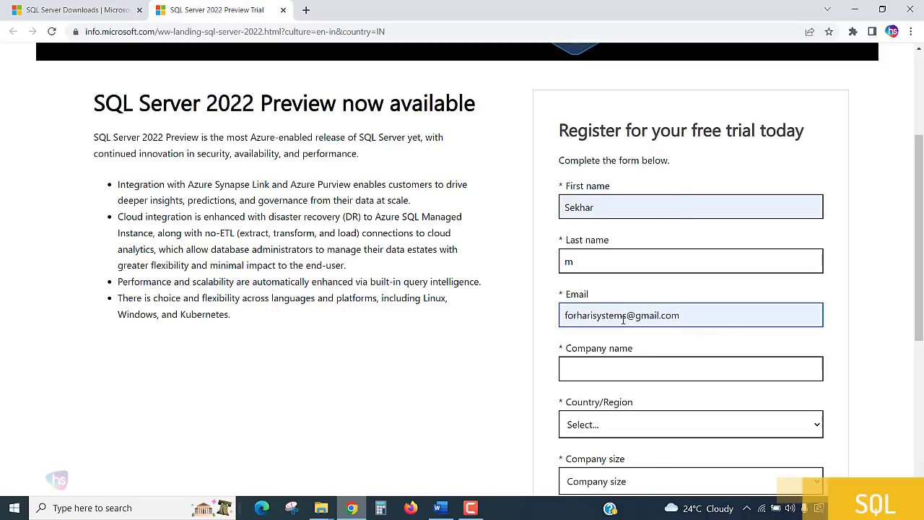
pyautogui.moveTo(625, 316); pyautogui.dragTo(486, 307)
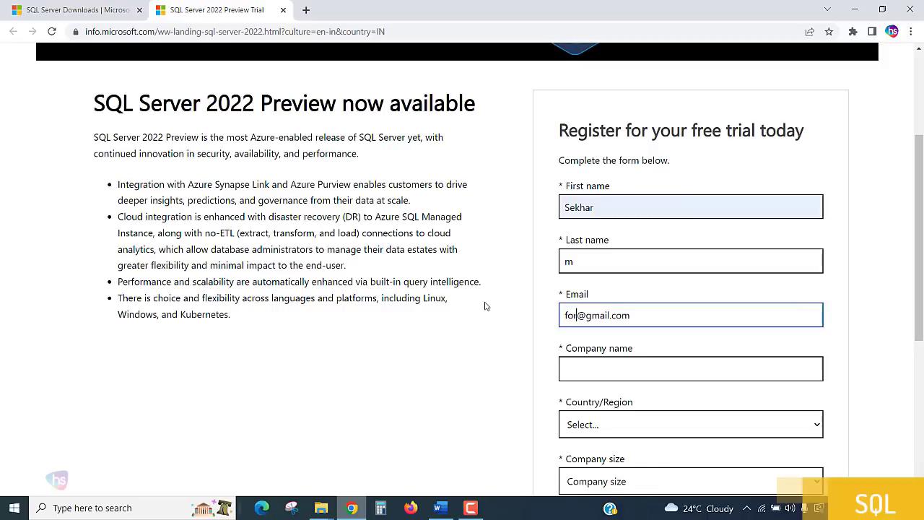
pyautogui.press('Tab')
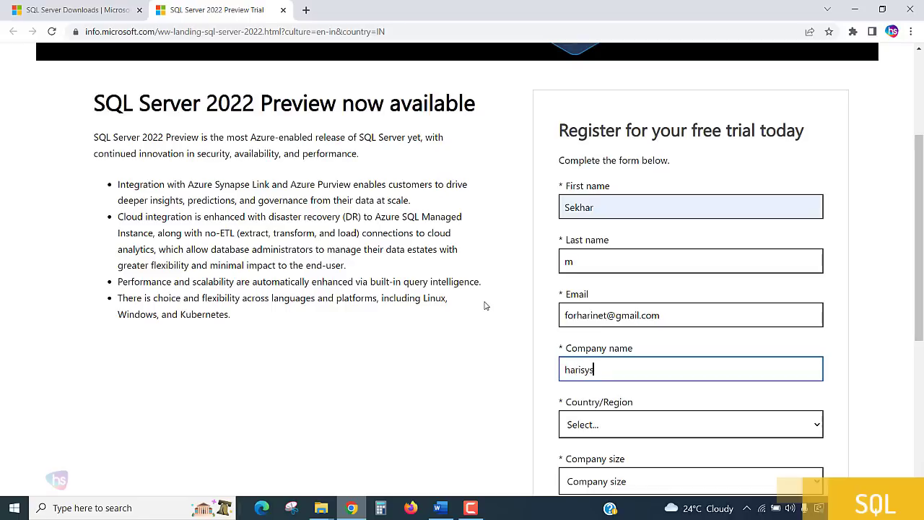
# Choose India as country, company size 2-4, and enter job role 'sql developer'
pyautogui.press('Tab')
pyautogui.scroll(-3, 486, 282)
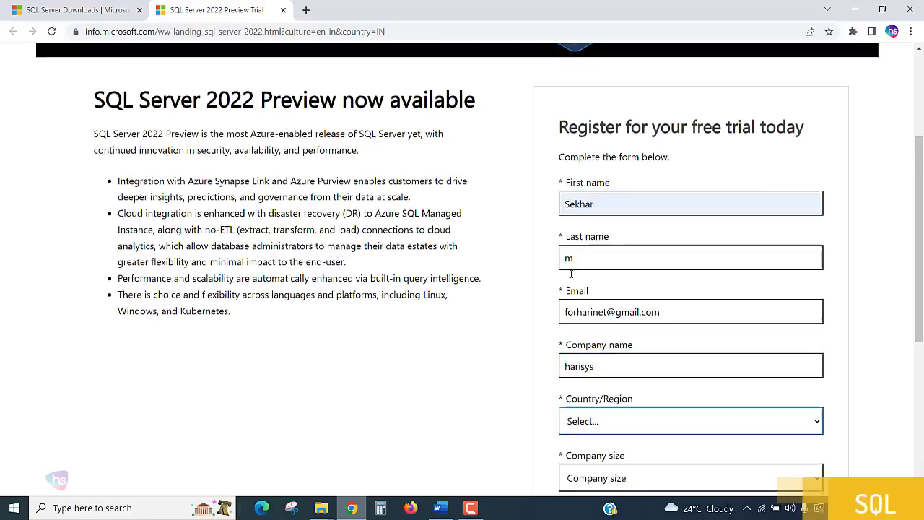
pyautogui.click(622, 245)
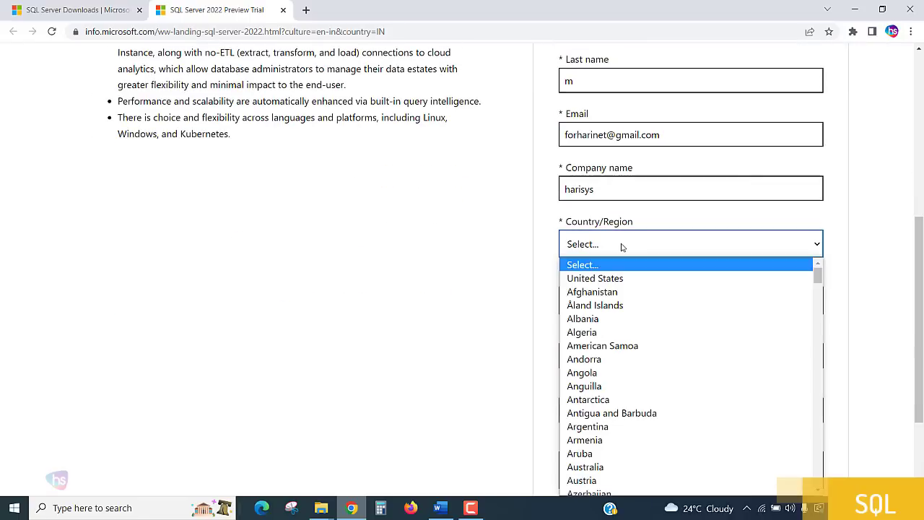
pyautogui.press('i')
pyautogui.press('n')
pyautogui.press('Return')
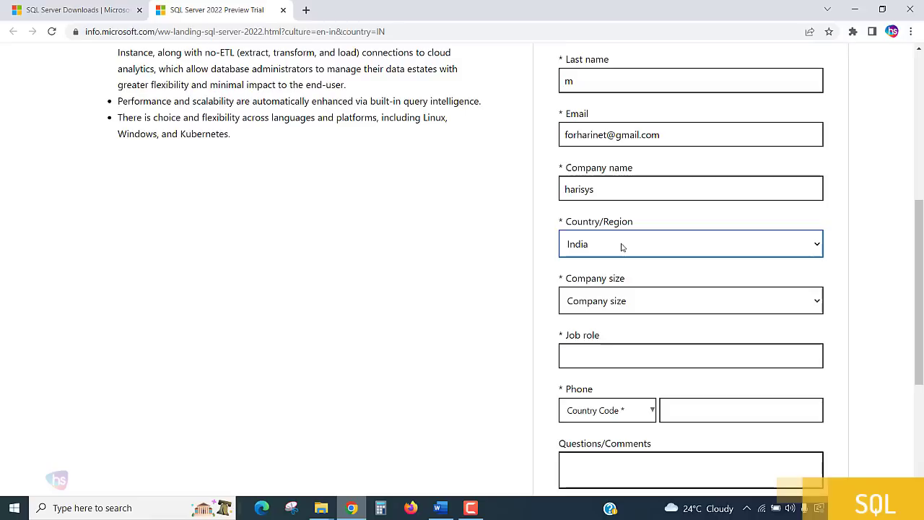
pyautogui.click(624, 302)
pyautogui.click(619, 349)
pyautogui.scroll(-2, 624, 333)
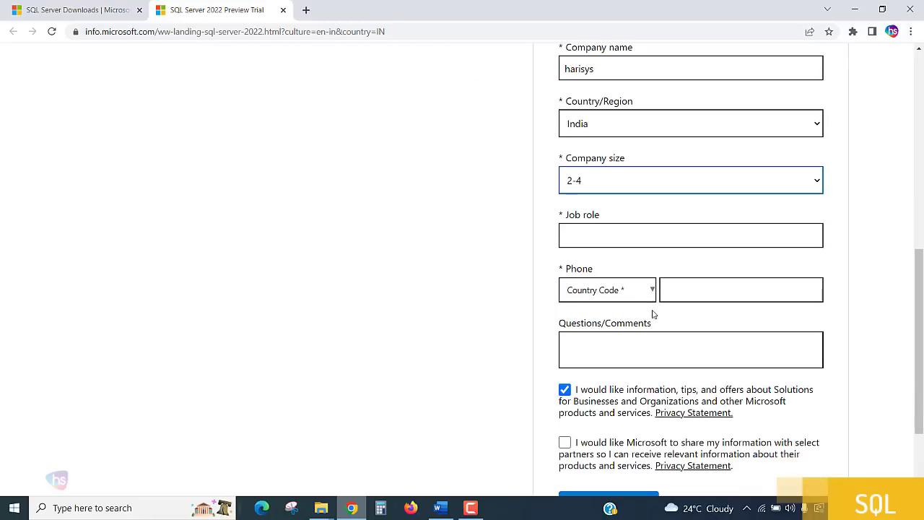
pyautogui.click(610, 239)
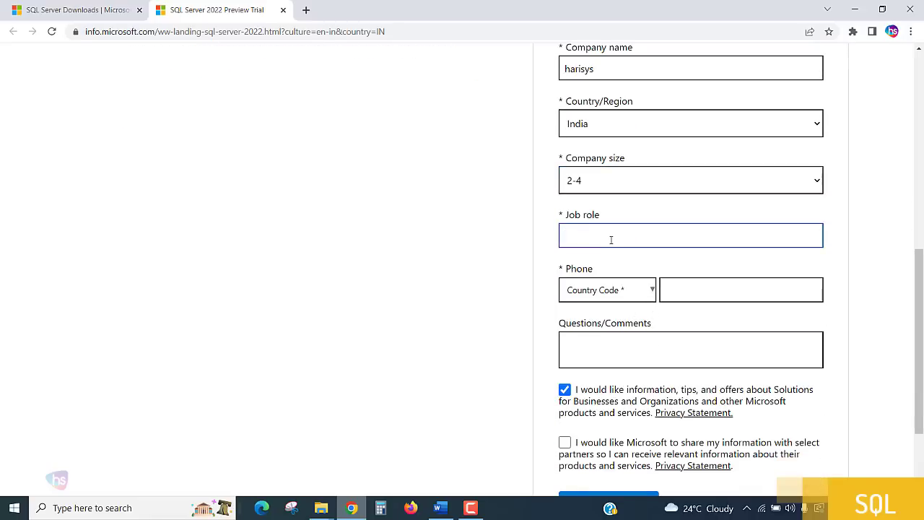
pyautogui.write('sql developer')
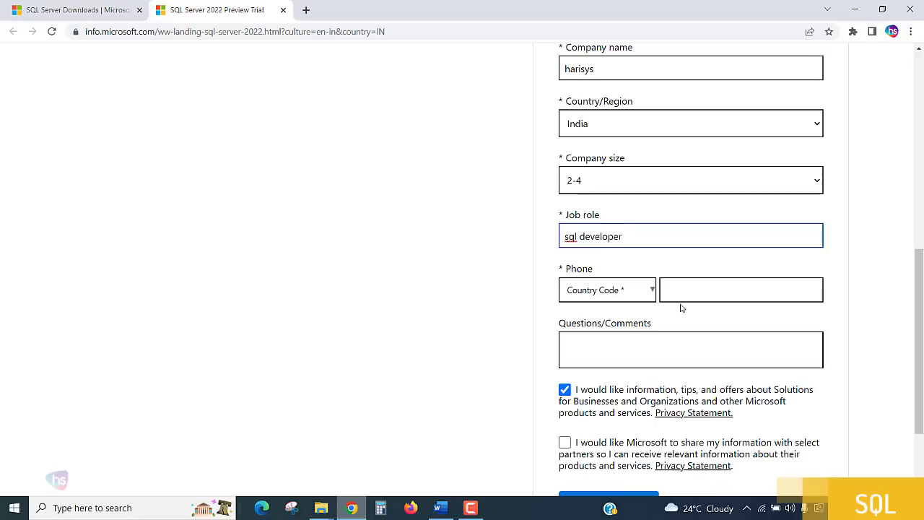
pyautogui.click(608, 298)
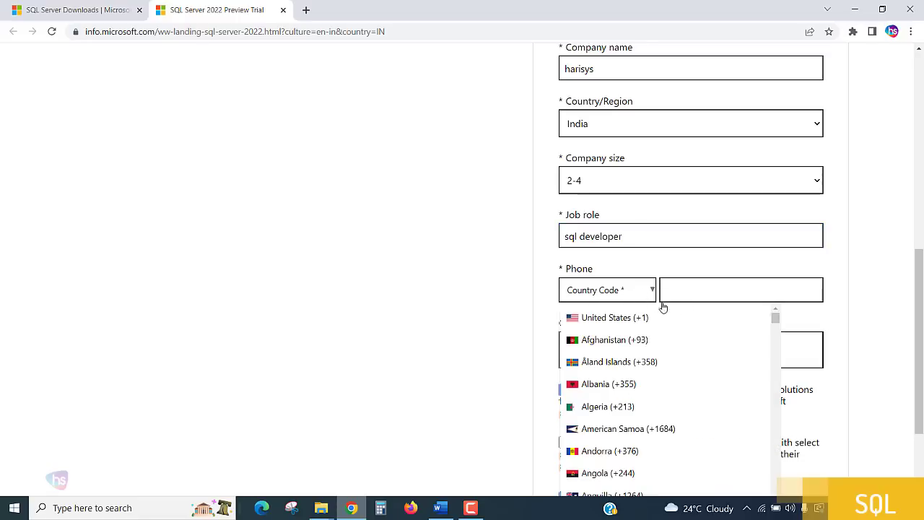
# Set the phone country code to India (+91) and enter the phone number without the +1 prefix
pyautogui.scroll(-3, 714, 321)
pyautogui.scroll(-4, 715, 328)
pyautogui.scroll(-2, 759, 344)
pyautogui.scroll(-1, 863, 336)
pyautogui.scroll(-1, 749, 339)
pyautogui.scroll(4, 746, 339)
pyautogui.scroll(5, 746, 339)
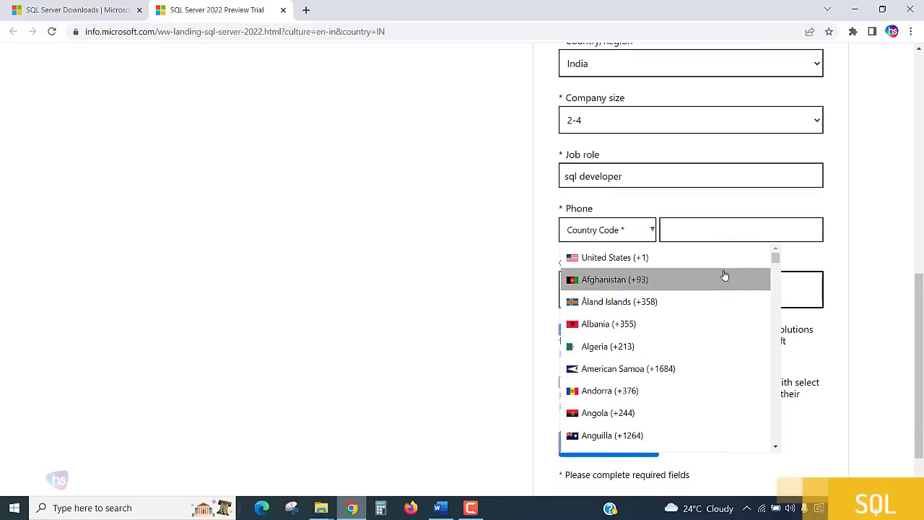
pyautogui.scroll(-3, 744, 318)
pyautogui.scroll(-4, 744, 316)
pyautogui.scroll(-5, 711, 316)
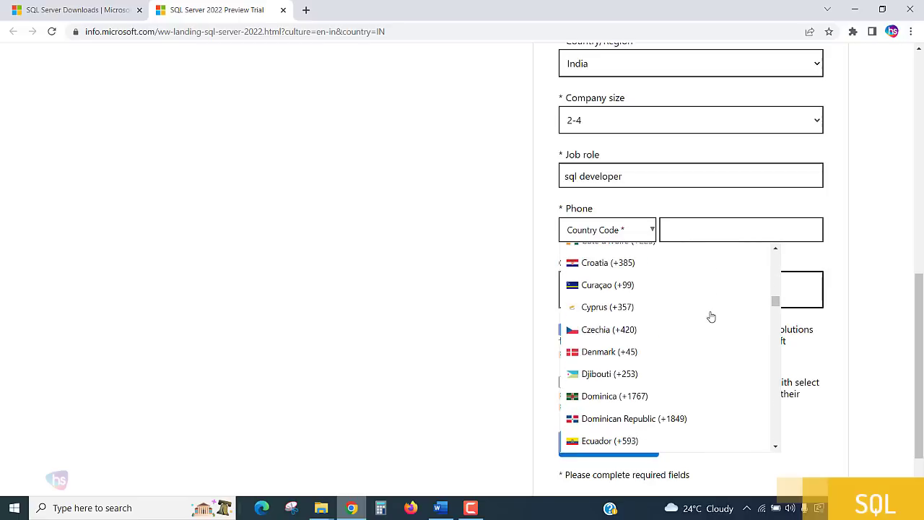
pyautogui.scroll(-3, 713, 318)
pyautogui.scroll(-4, 717, 319)
pyautogui.scroll(-7, 719, 319)
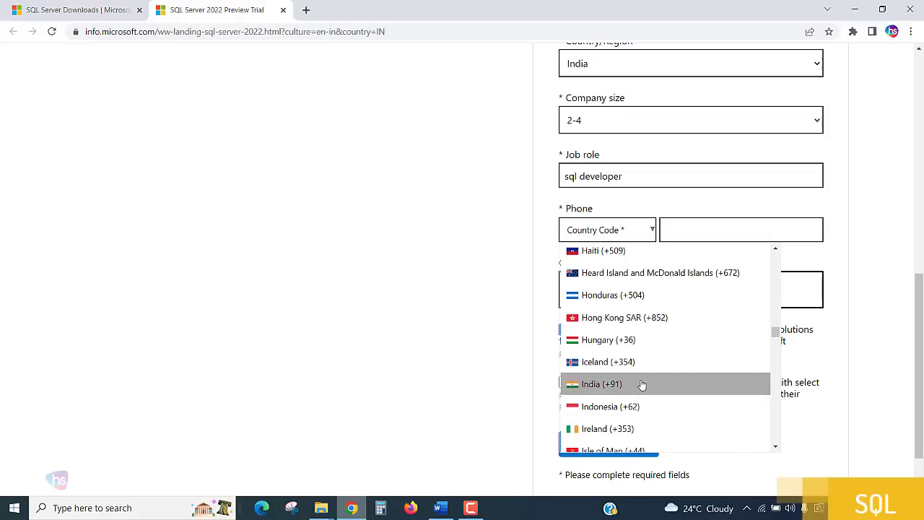
pyautogui.click(642, 385)
pyautogui.click(683, 231)
pyautogui.click(725, 262)
pyautogui.moveTo(679, 230); pyautogui.dragTo(656, 238)
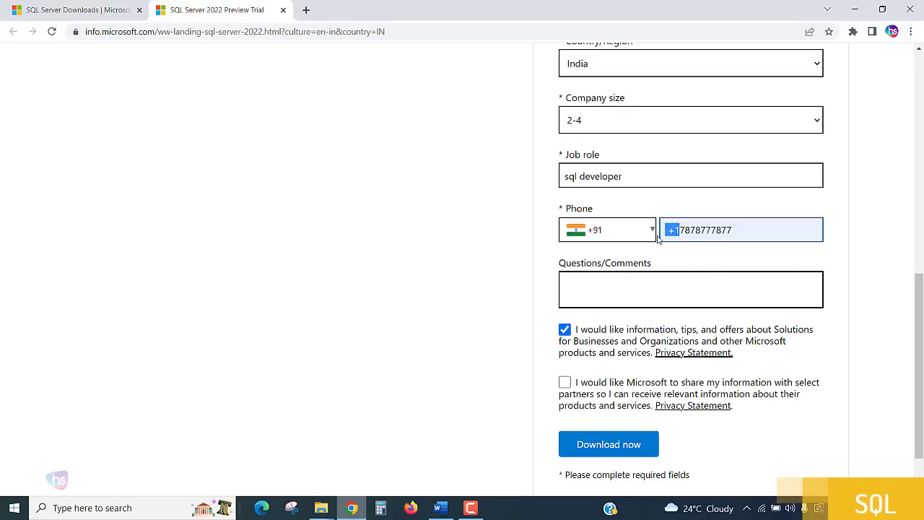
pyautogui.press('BackSpace')
# Enter 'na' in Questions/Comments and untick the marketing information consent
pyautogui.click(697, 295)
pyautogui.write('na')
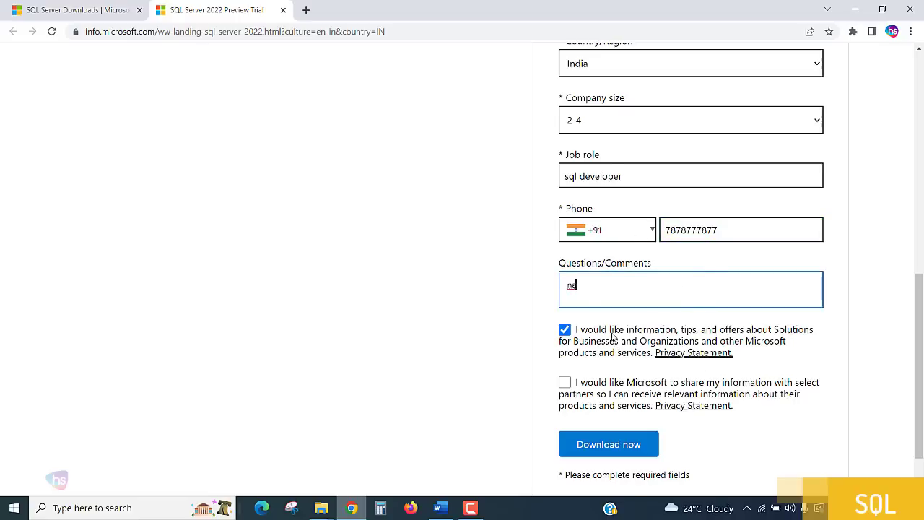
pyautogui.click(587, 336)
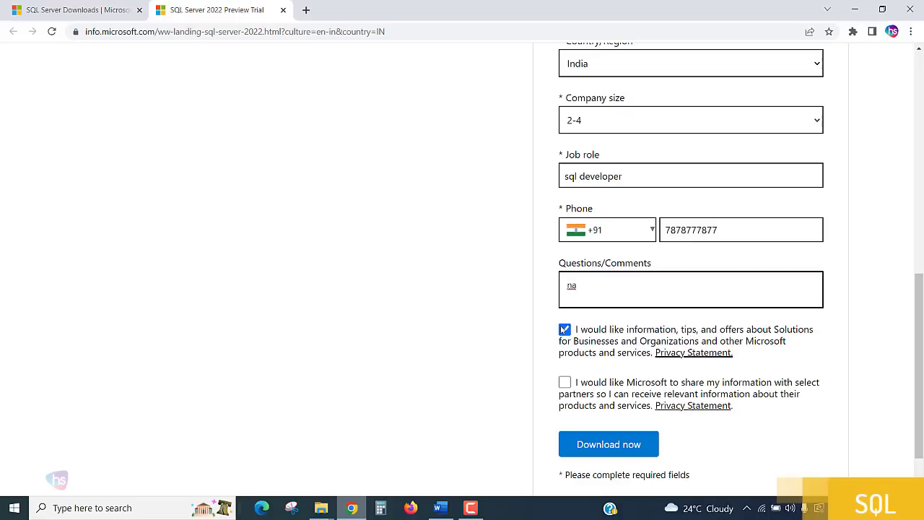
pyautogui.click(564, 329)
pyautogui.scroll(-2, 578, 347)
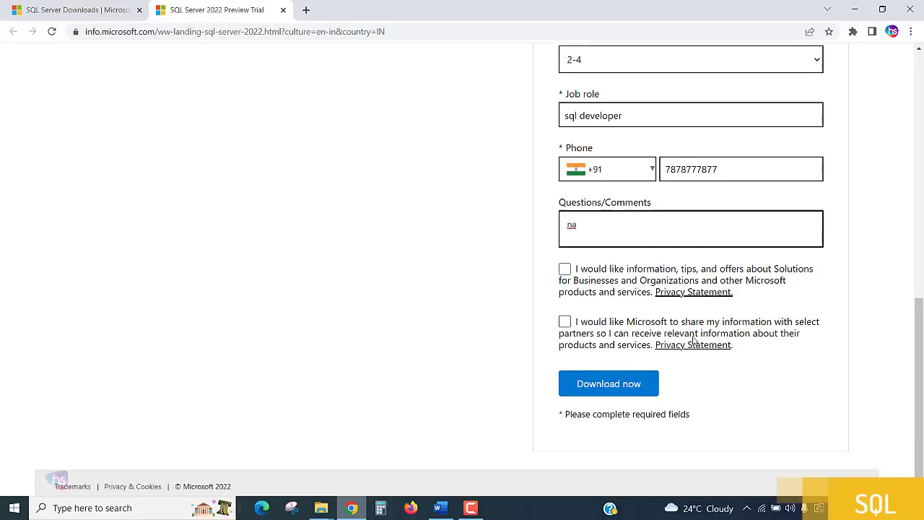
# Submit the form, then after 'Submission failed' tick the information-and-offers consent and resubmit
pyautogui.click(602, 375)
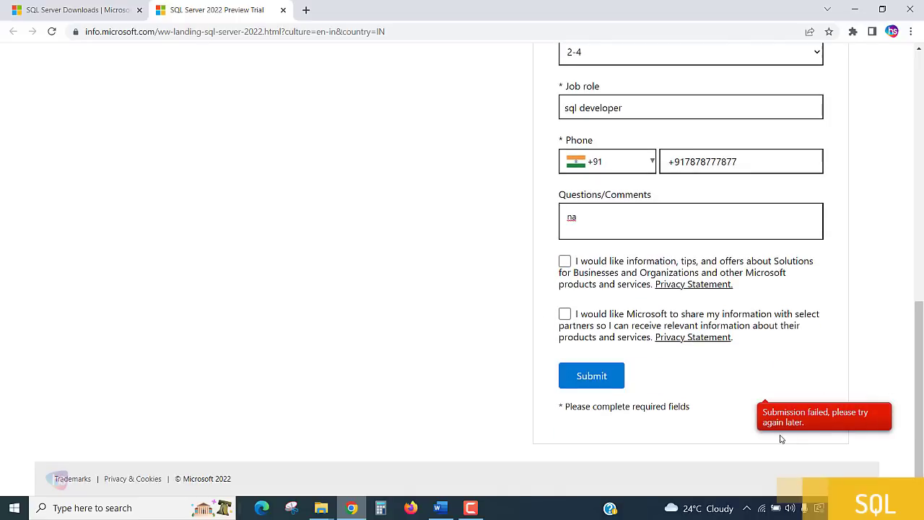
pyautogui.scroll(3, 740, 392)
pyautogui.scroll(2, 740, 392)
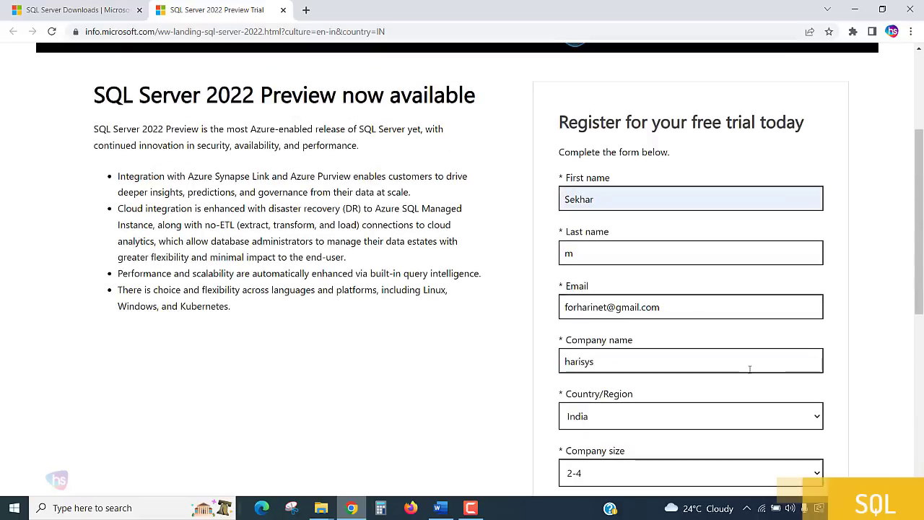
pyautogui.scroll(-6, 701, 293)
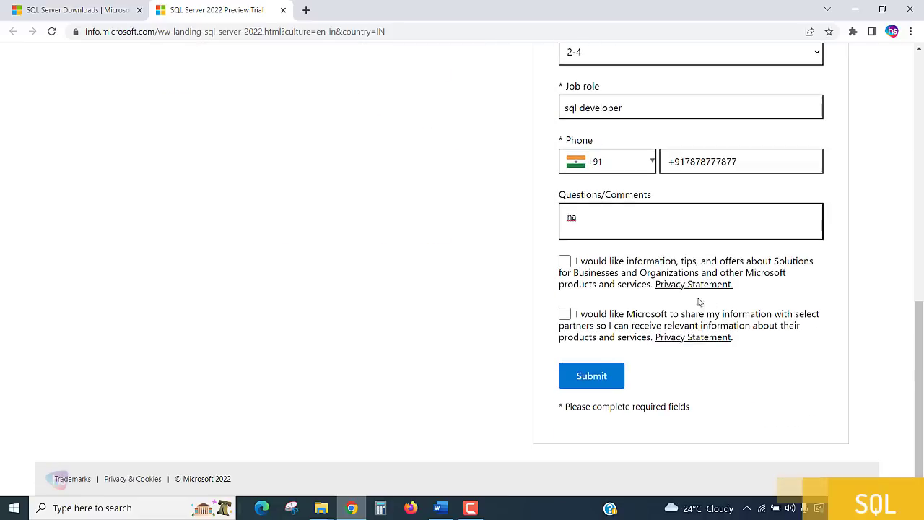
pyautogui.click(564, 262)
pyautogui.click(607, 380)
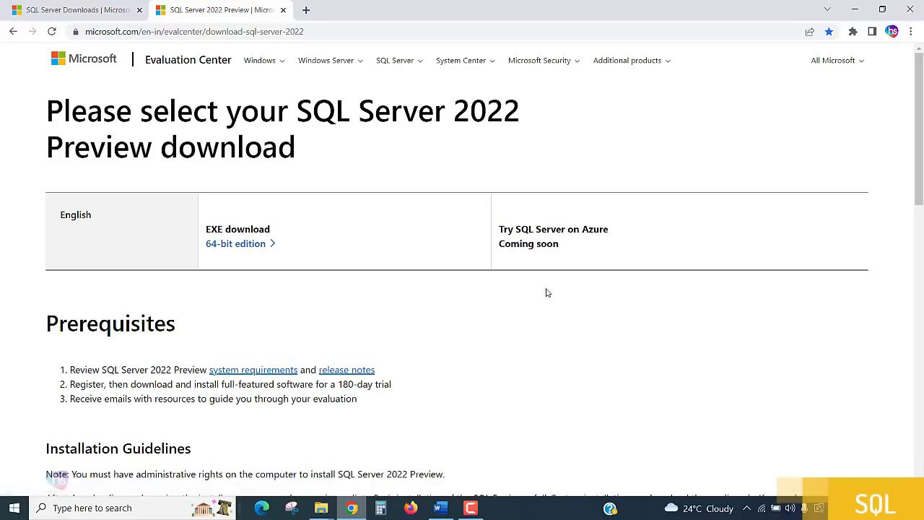
# Scroll through the download page's Prerequisites and Installation Guidelines, then return to the top
pyautogui.scroll(-3, 547, 293)
pyautogui.scroll(-4, 549, 296)
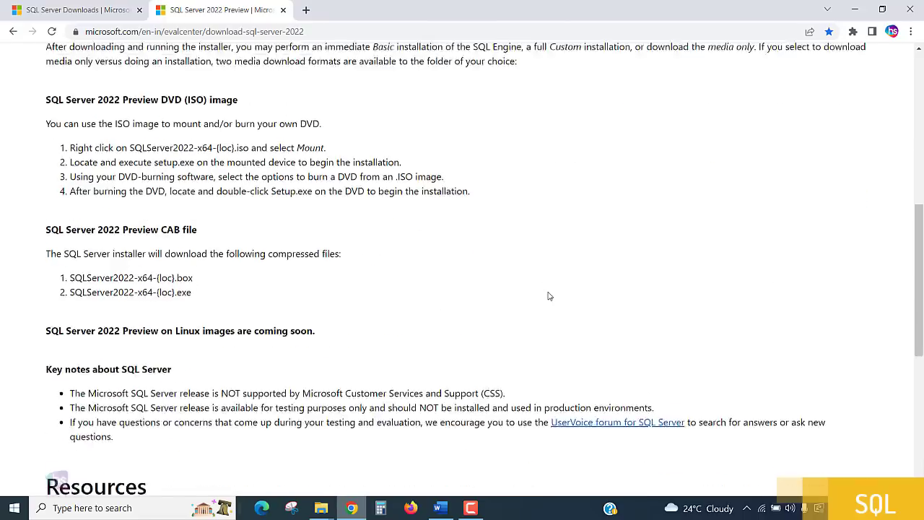
pyautogui.scroll(-3, 548, 295)
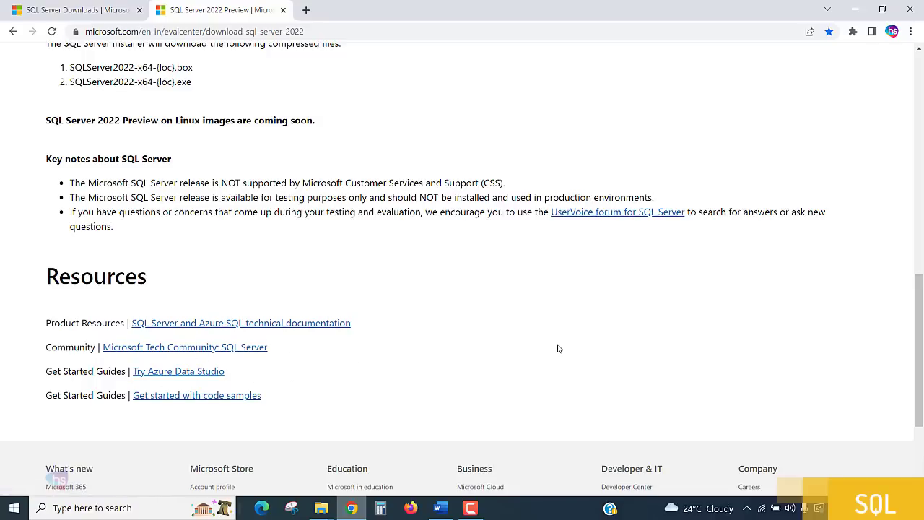
pyautogui.scroll(3, 558, 349)
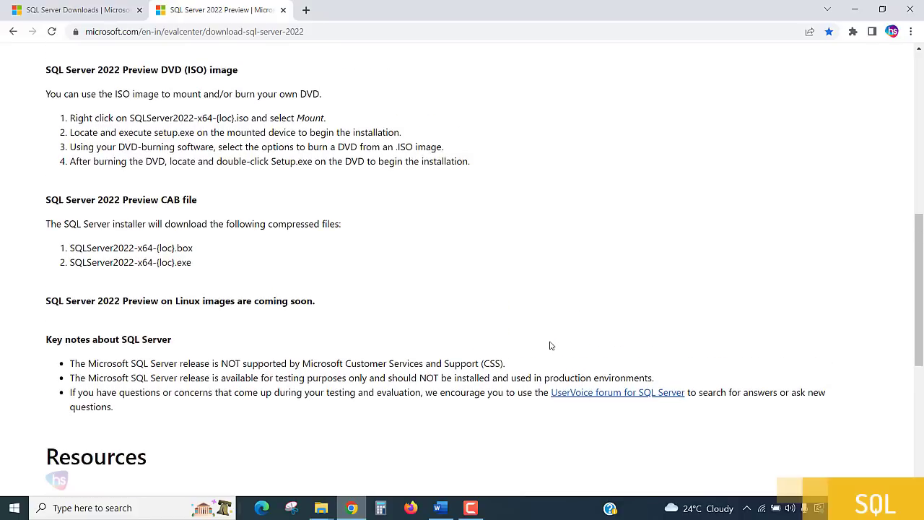
pyautogui.scroll(3, 550, 345)
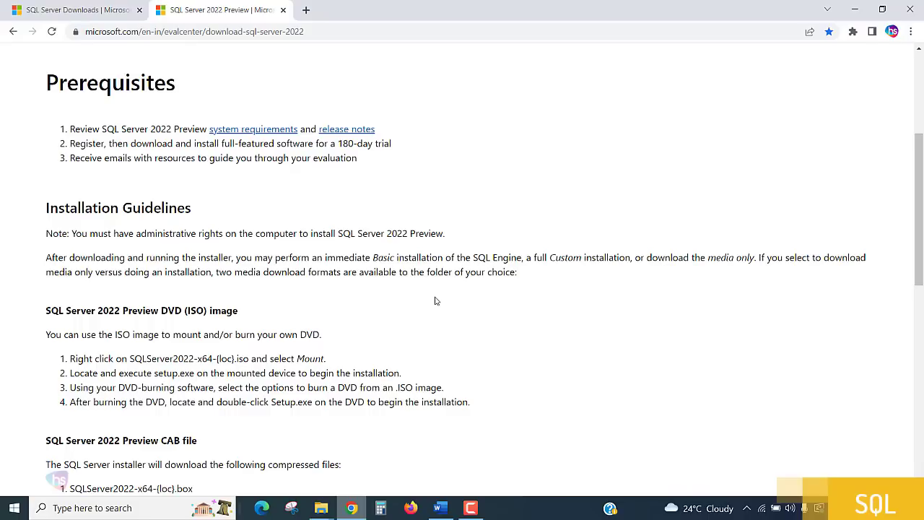
pyautogui.scroll(1, 435, 301)
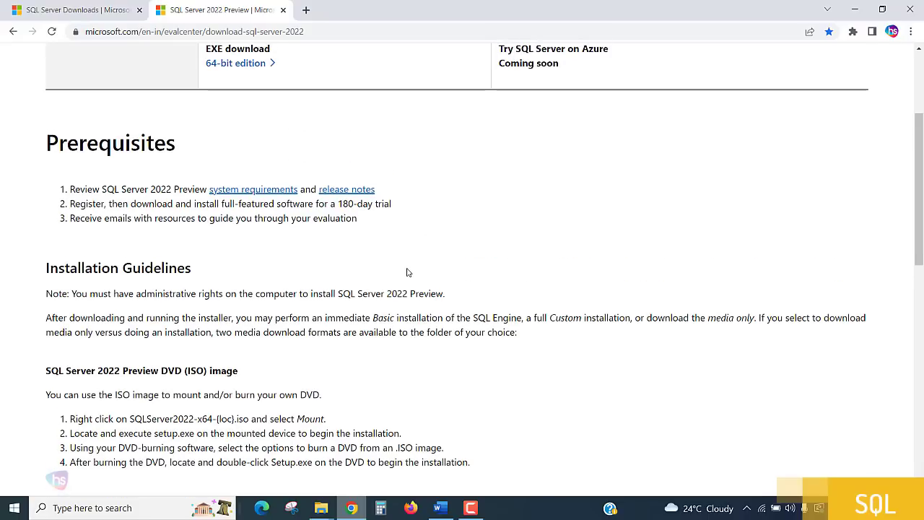
pyautogui.moveTo(86, 205); pyautogui.dragTo(405, 211)
pyautogui.click(416, 210)
pyautogui.scroll(3, 457, 258)
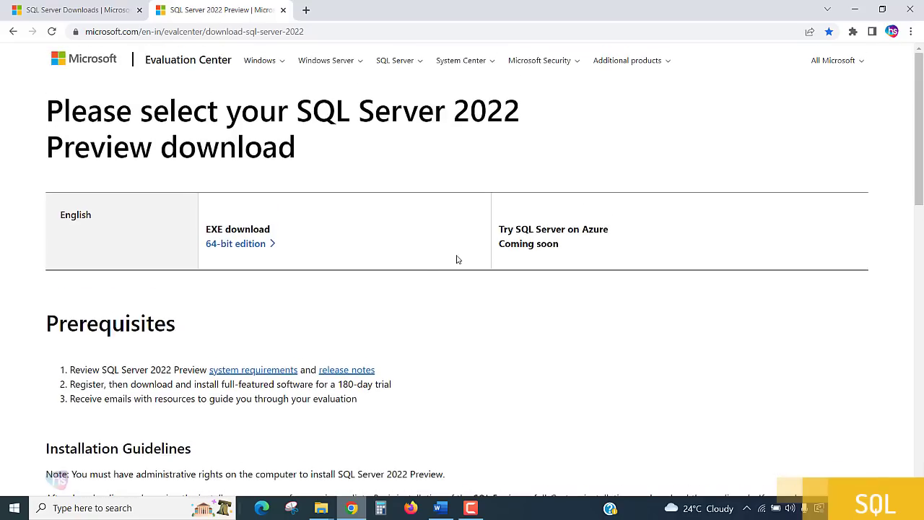
pyautogui.click(80, 10)
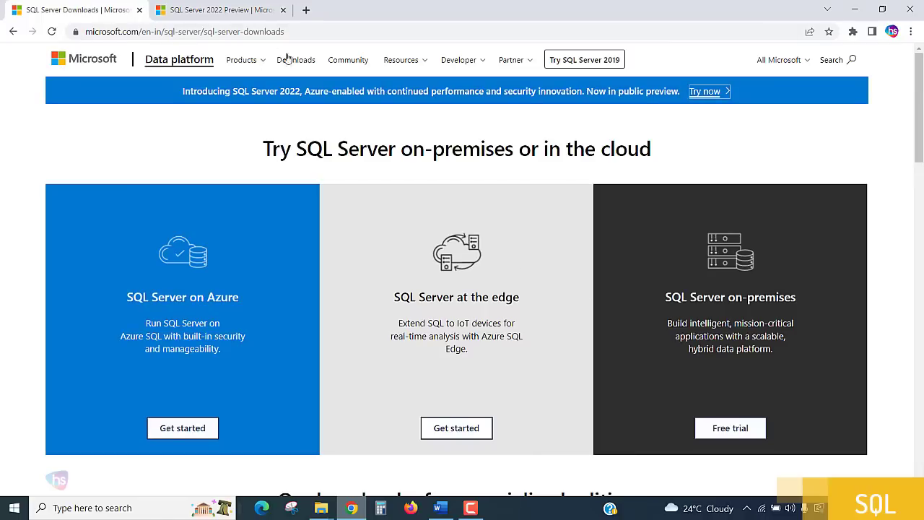
pyautogui.scroll(-3, 641, 332)
pyautogui.scroll(-2, 641, 332)
pyautogui.moveTo(575, 255); pyautogui.dragTo(725, 283)
pyautogui.click(802, 287)
pyautogui.moveTo(558, 289); pyautogui.dragTo(808, 298)
pyautogui.click(835, 298)
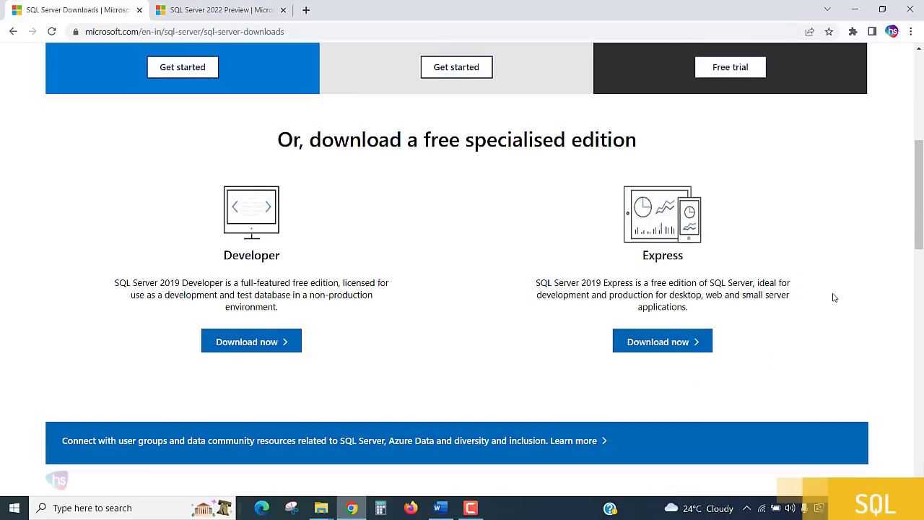
pyautogui.moveTo(99, 279); pyautogui.dragTo(391, 303)
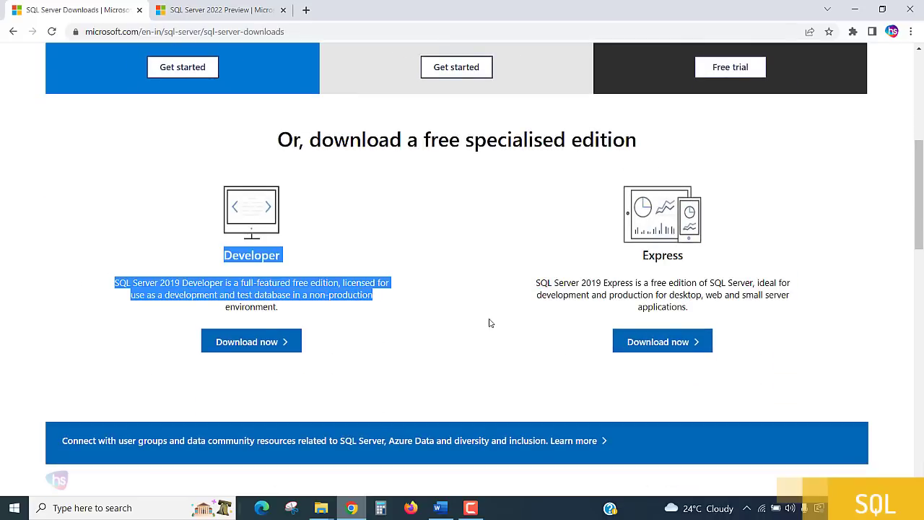
pyautogui.click(488, 319)
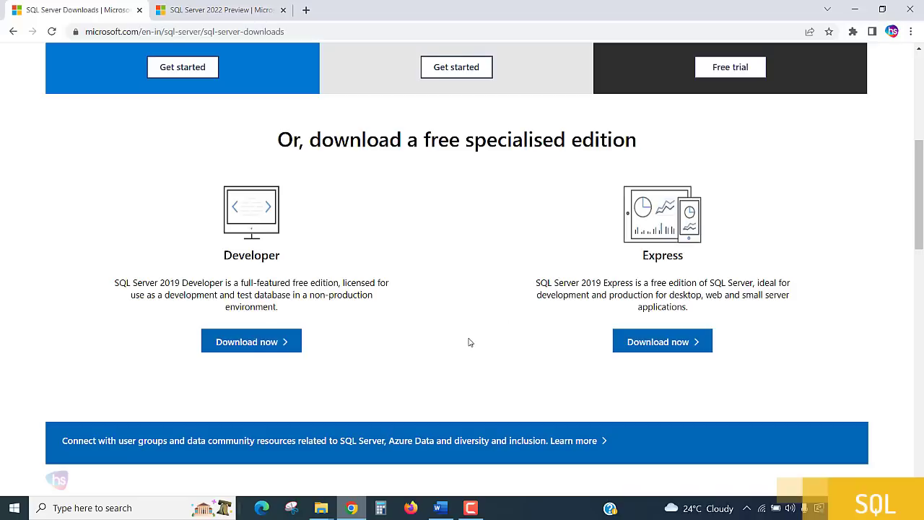
pyautogui.scroll(3, 470, 319)
pyautogui.click(218, 16)
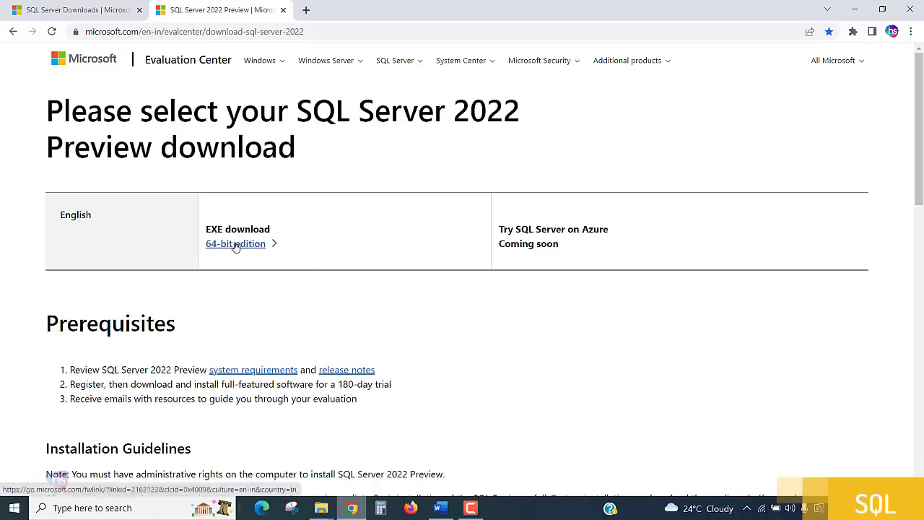
# Open the 'system requirements' link in a new tab and switch to it
pyautogui.rightClick(276, 373)
pyautogui.click(332, 378)
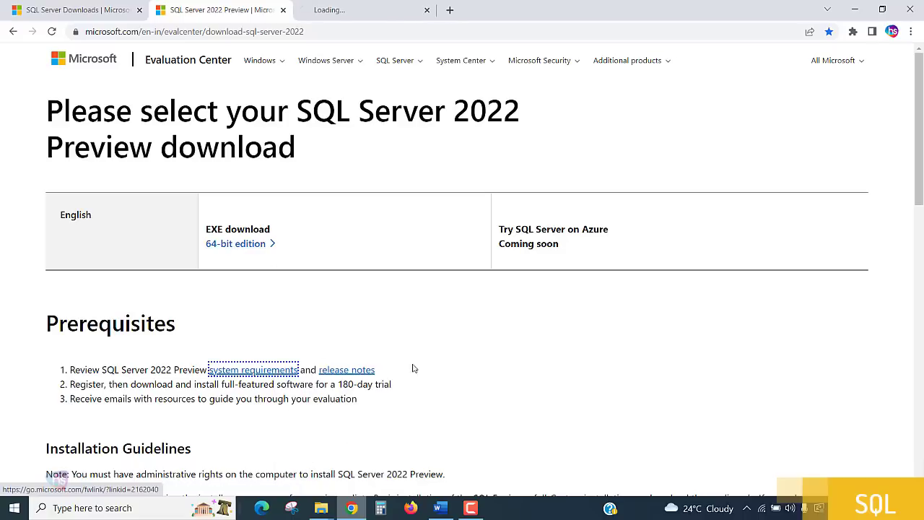
pyautogui.click(352, 10)
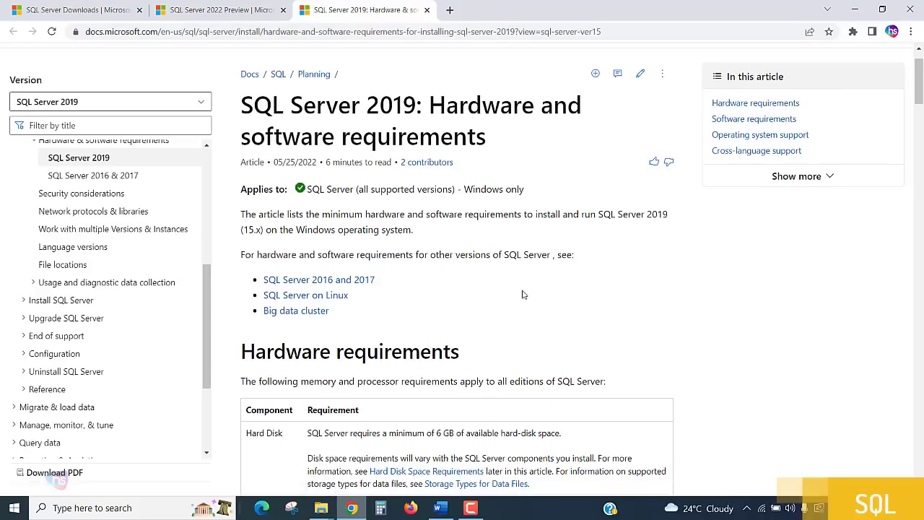
# Review the hardware requirements, noting the 6 GB disk space and at least 4 GB memory
pyautogui.scroll(-3, 524, 293)
pyautogui.moveTo(398, 193); pyautogui.dragTo(574, 197)
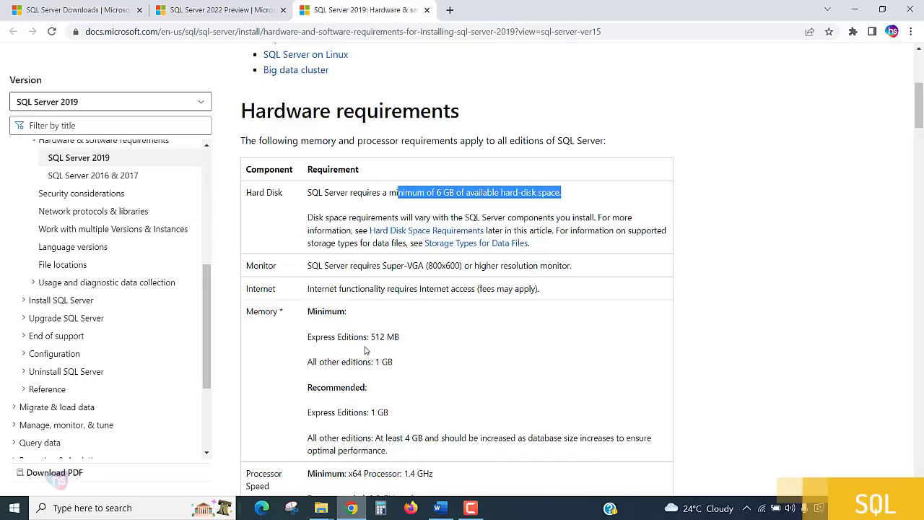
pyautogui.moveTo(405, 438); pyautogui.dragTo(566, 439)
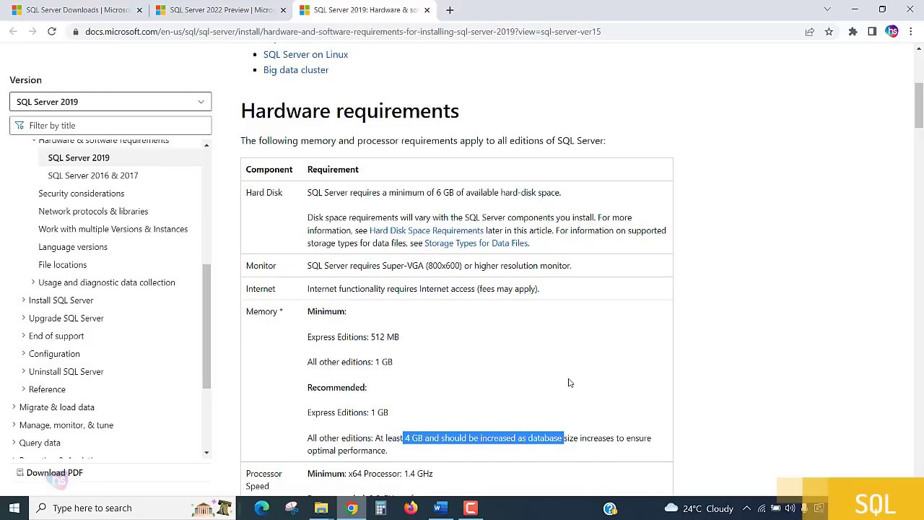
pyautogui.scroll(-2, 569, 383)
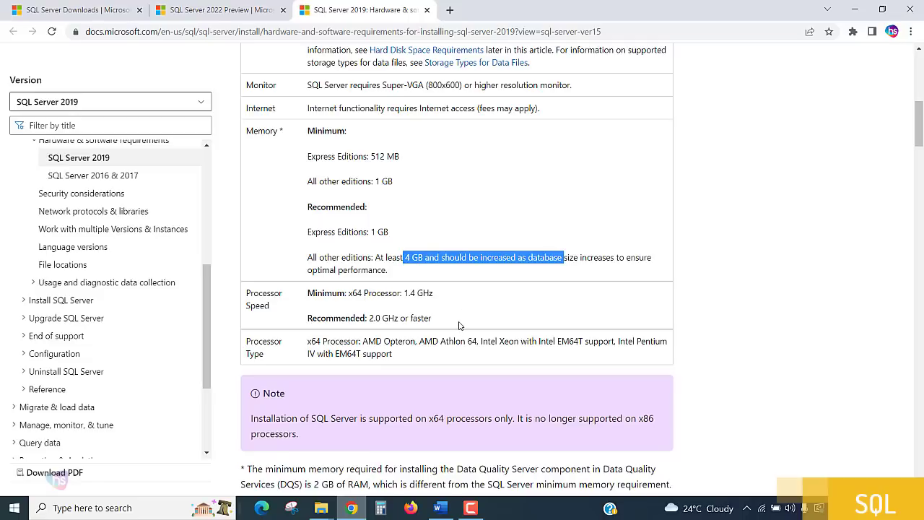
pyautogui.scroll(-2, 462, 324)
pyautogui.scroll(10, 493, 359)
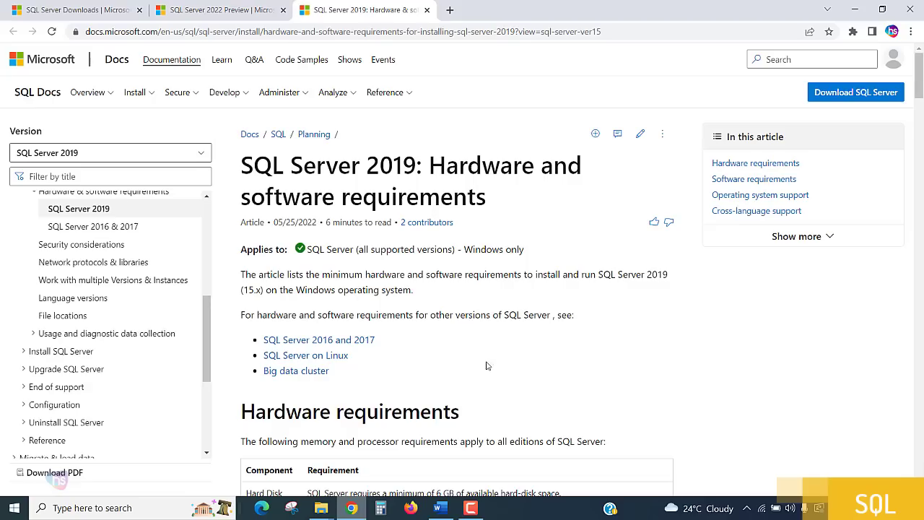
# Download the 64-bit edition installer from the 2022 Preview page and launch it from the download shelf
pyautogui.click(238, 9)
pyautogui.click(233, 246)
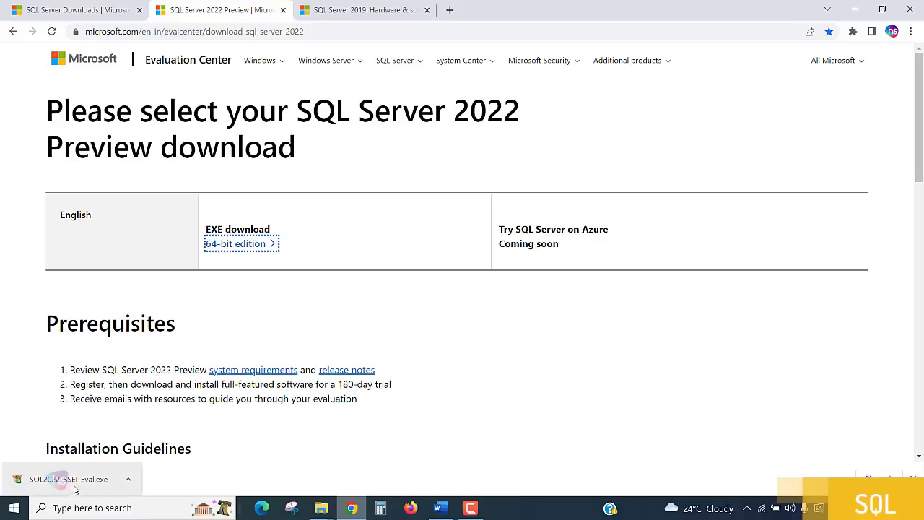
pyautogui.click(128, 479)
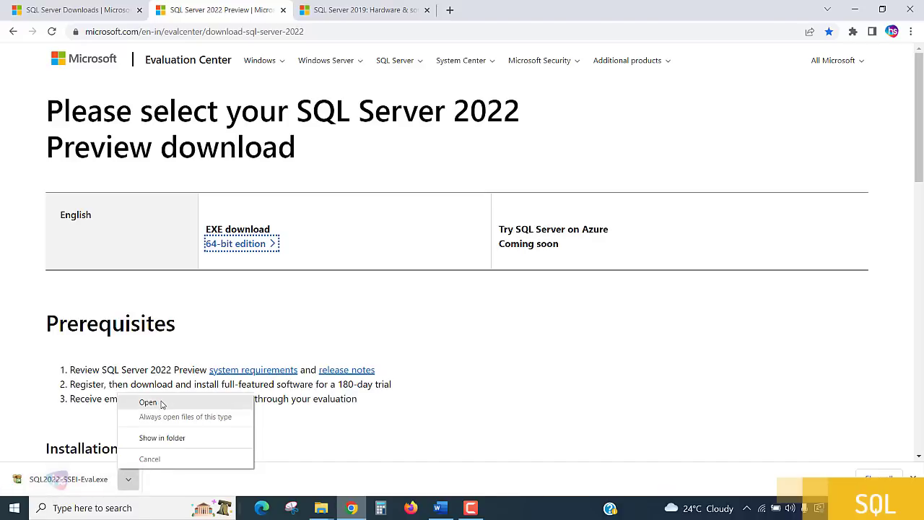
pyautogui.click(149, 402)
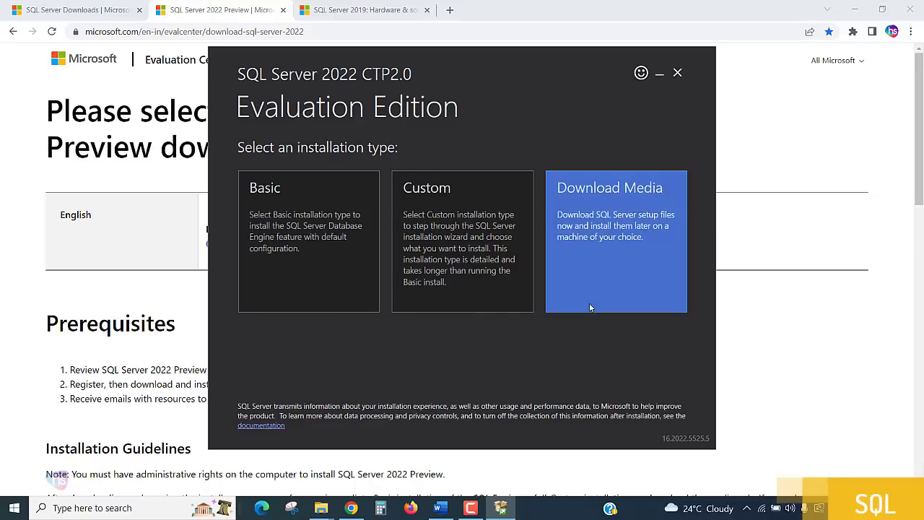
# Choose Download Media with the CAB package (1172 MB), keeping C:\Users\Admin\Downloads as the location
pyautogui.click(615, 258)
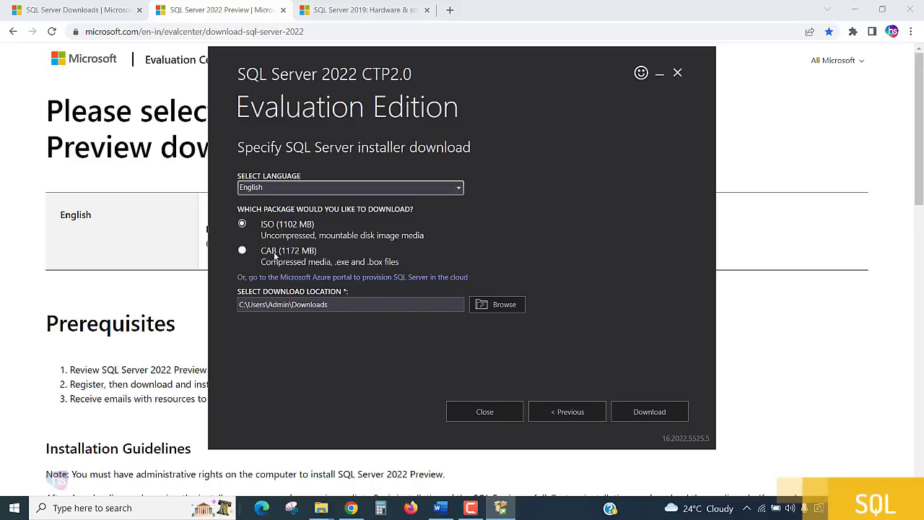
pyautogui.click(396, 256)
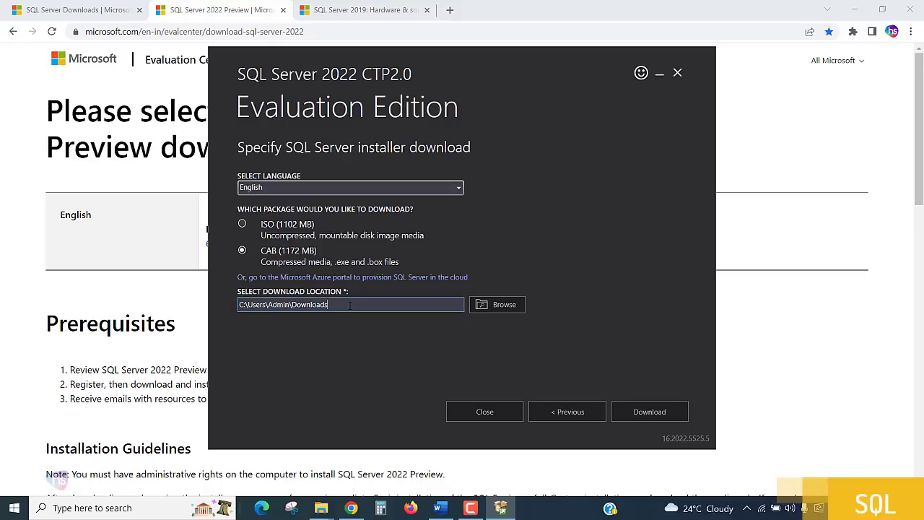
pyautogui.moveTo(352, 307); pyautogui.dragTo(180, 307)
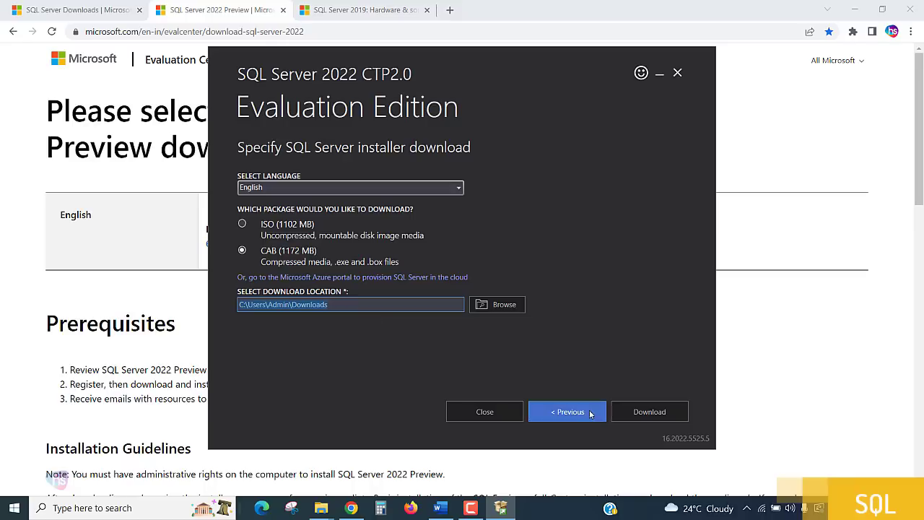
pyautogui.click(418, 307)
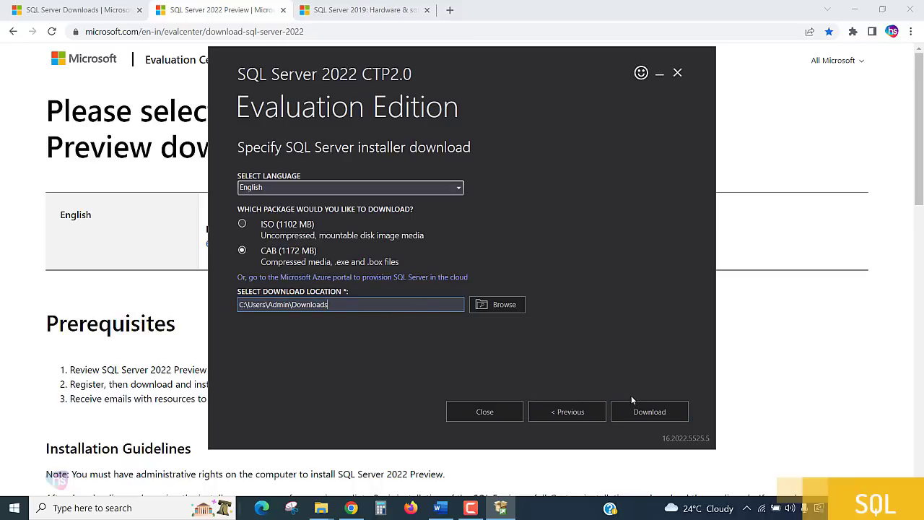
# Download the CAB media and open the Downloads folder once it reports success
pyautogui.click(653, 414)
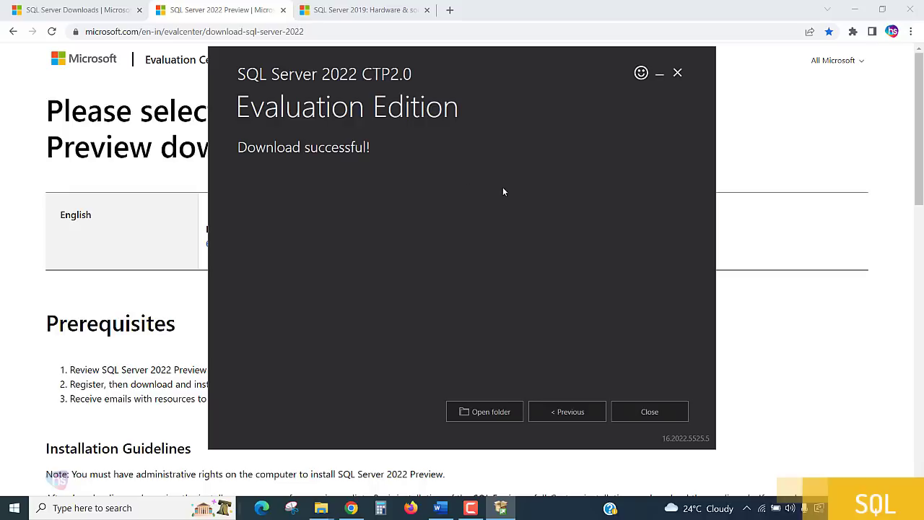
pyautogui.click(496, 416)
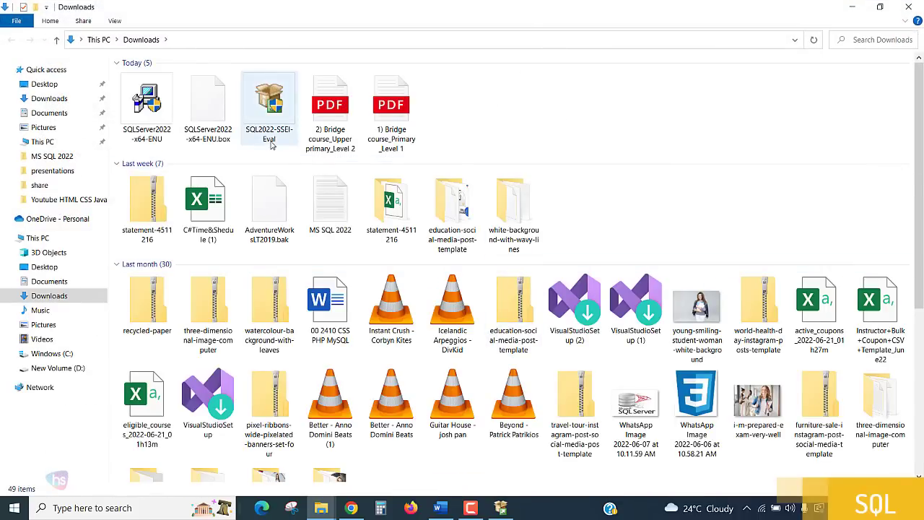
# Refresh the Downloads folder and bring up the actions for the SQLServer2022-x64-ENU package
pyautogui.moveTo(272, 145)
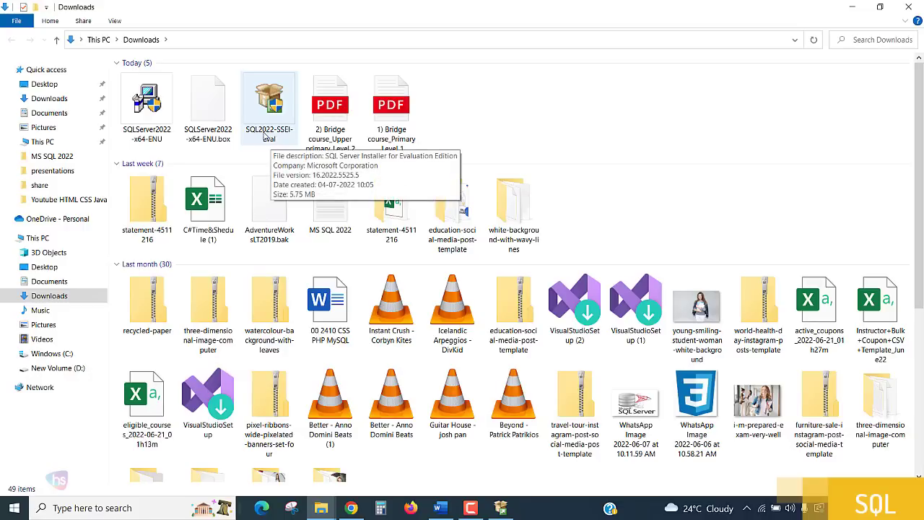
pyautogui.rightClick(562, 117)
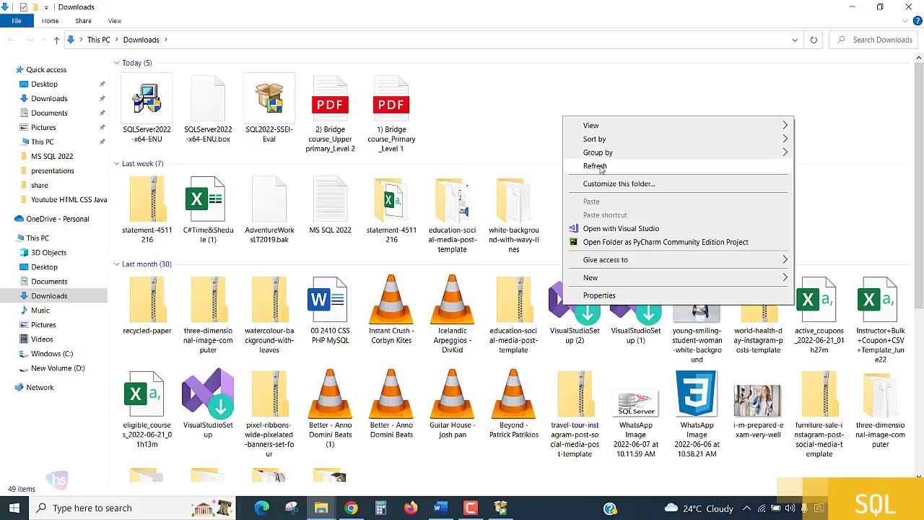
pyautogui.click(601, 167)
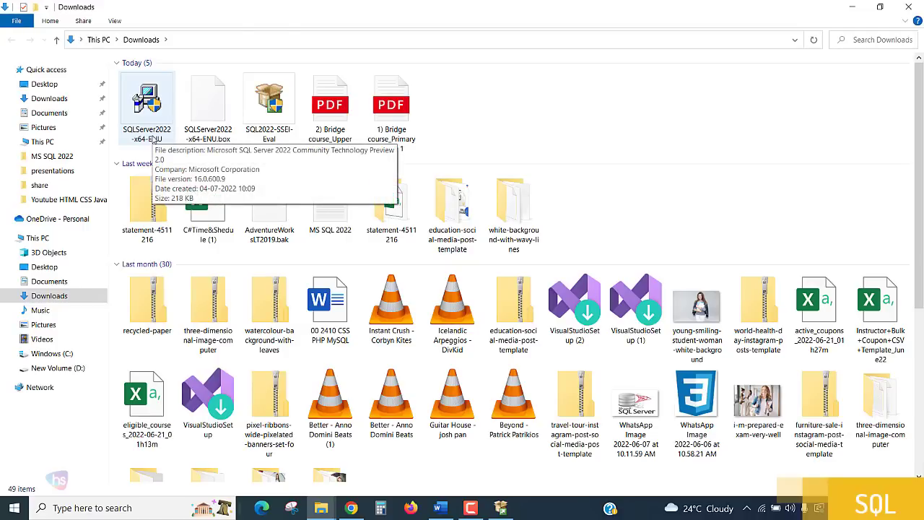
pyautogui.click(155, 112)
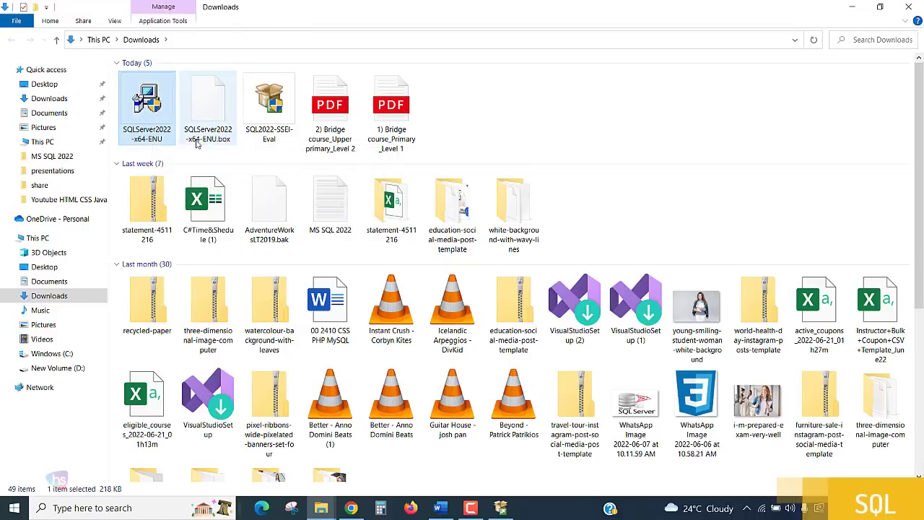
pyautogui.rightClick(149, 113)
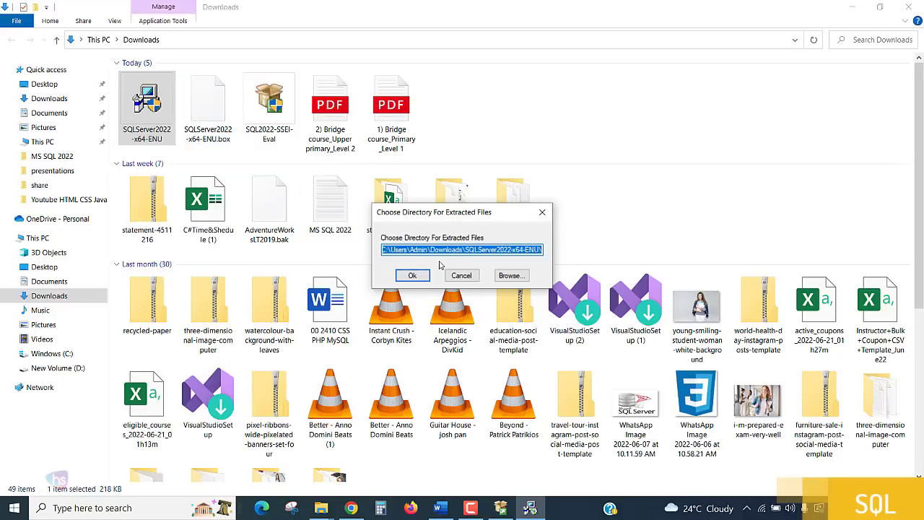
# Extract to the default folder, exit the download tool, center Installation Center and minimize Chrome
pyautogui.click(413, 275)
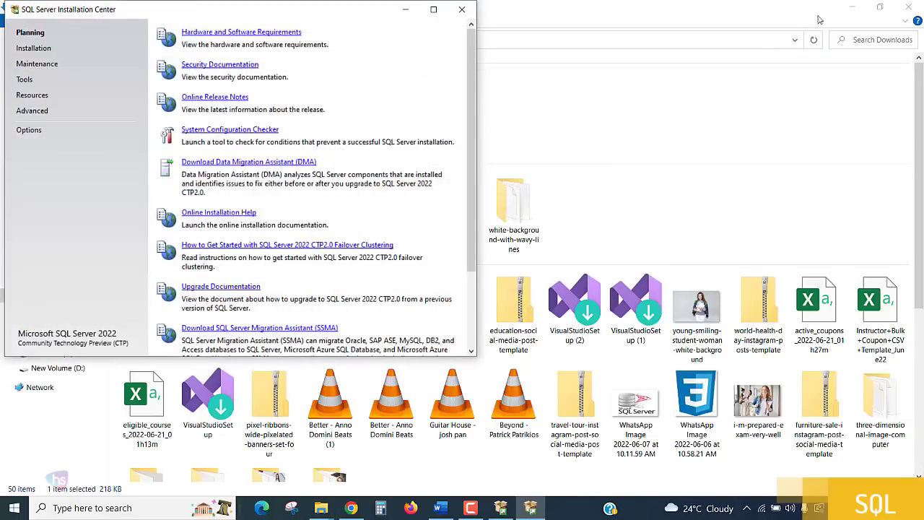
pyautogui.click(839, 9)
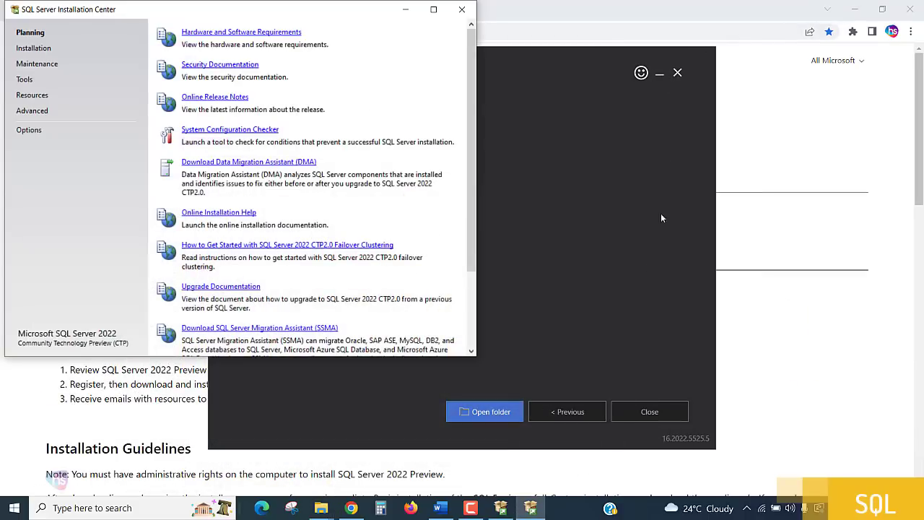
pyautogui.click(559, 69)
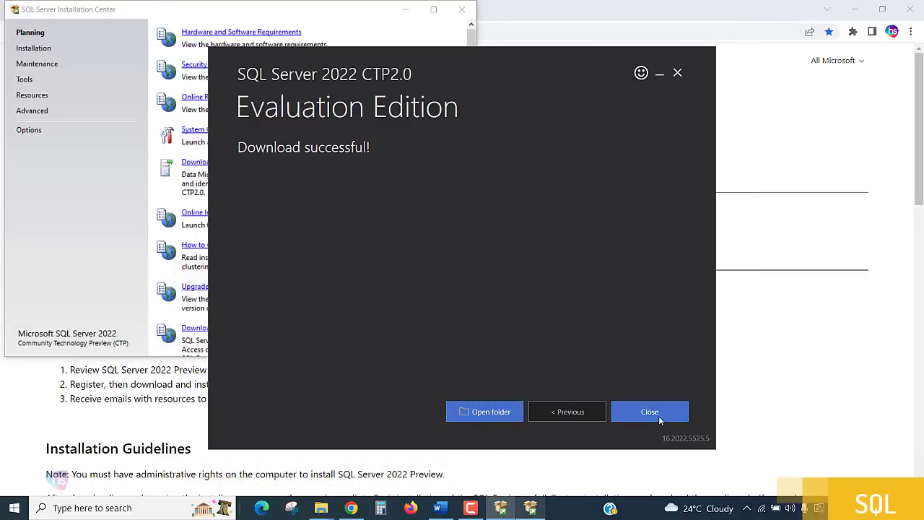
pyautogui.click(650, 413)
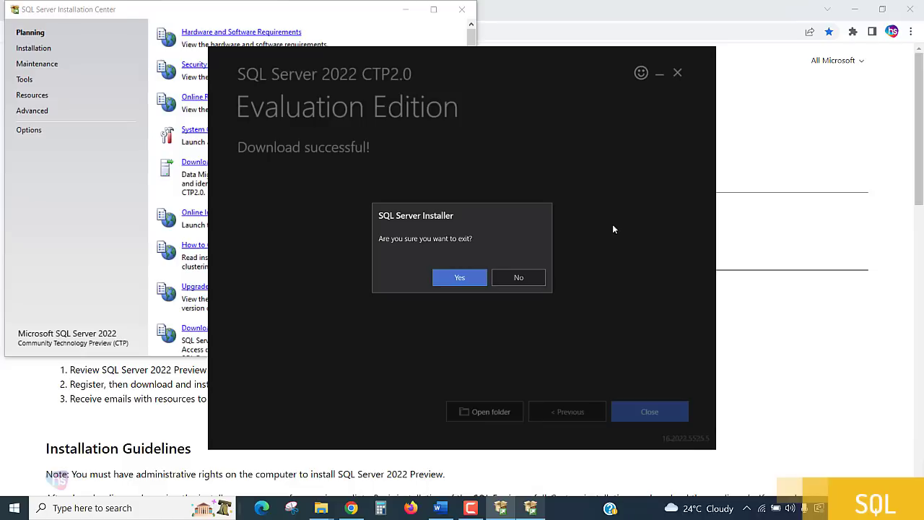
pyautogui.click(470, 287)
pyautogui.moveTo(329, 13); pyautogui.dragTo(556, 46)
pyautogui.click(855, 9)
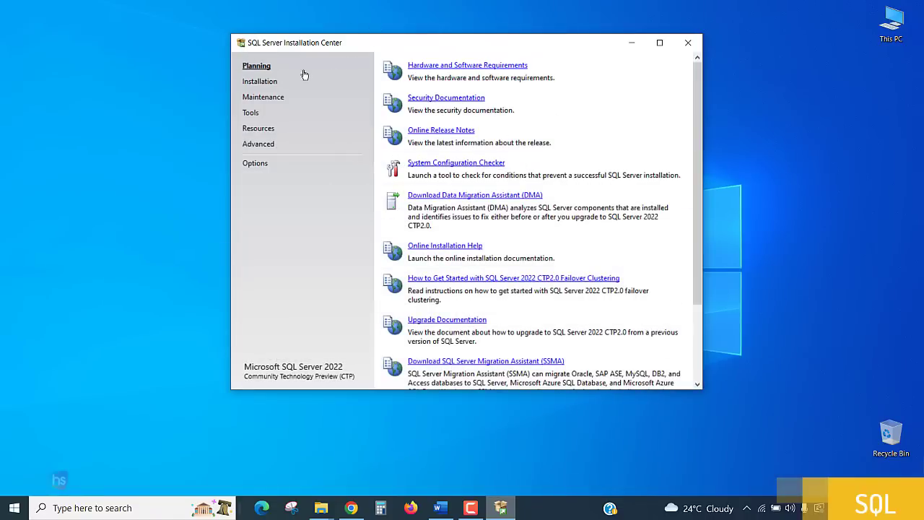
# Launch a new SQL Server stand-alone installation from the Installation page
pyautogui.click(261, 83)
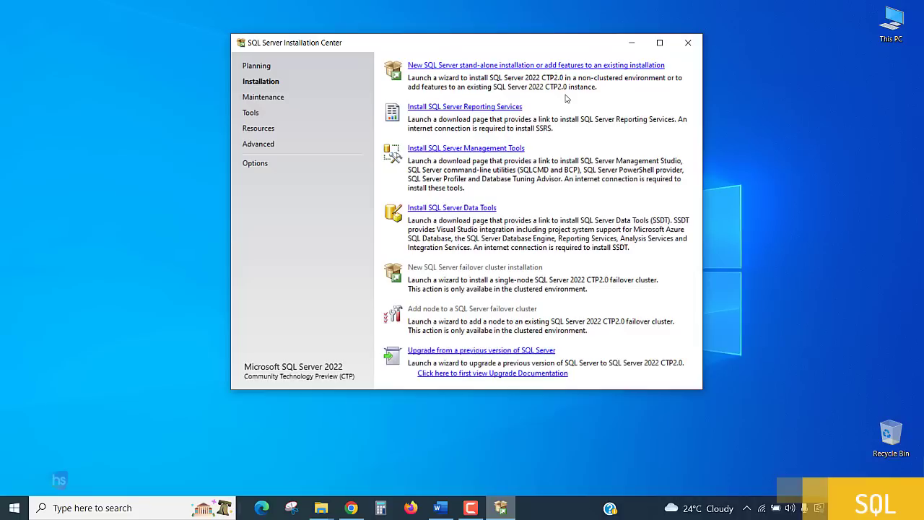
pyautogui.click(468, 66)
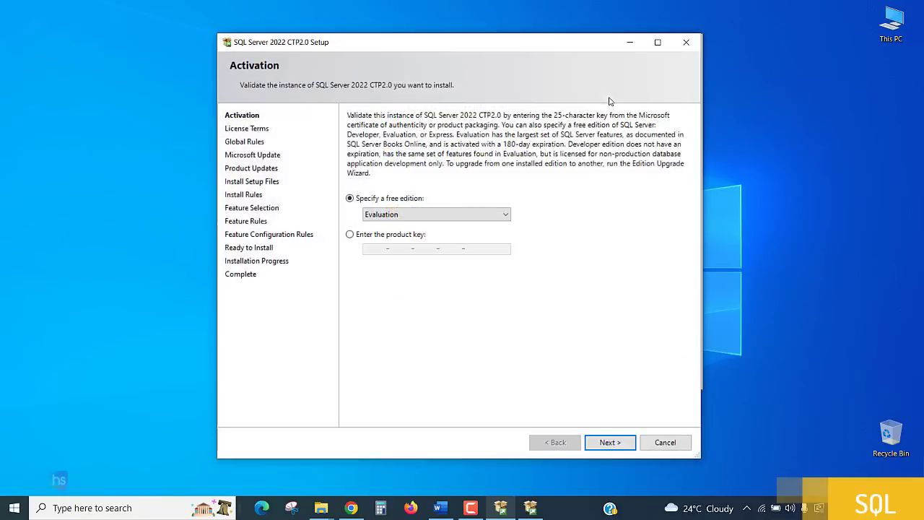
# Pick Express as the free edition and continue to the License Terms
pyautogui.click(508, 217)
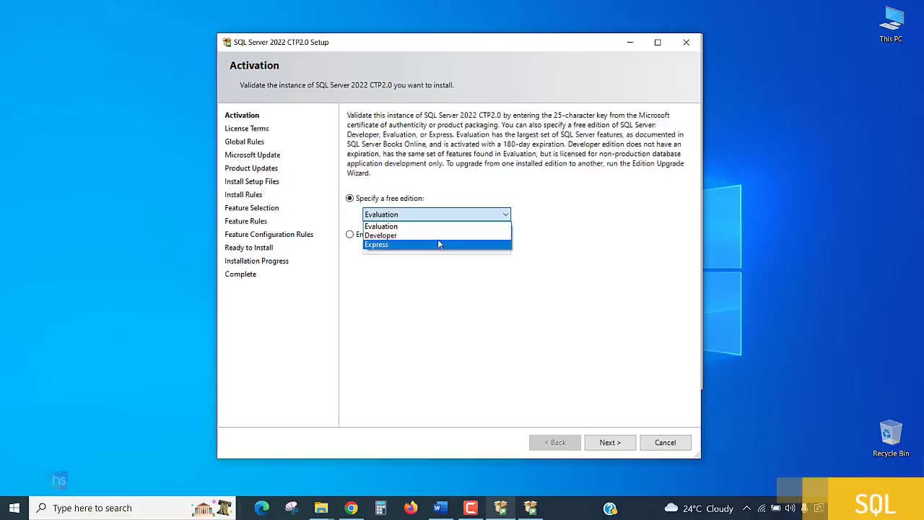
pyautogui.click(556, 208)
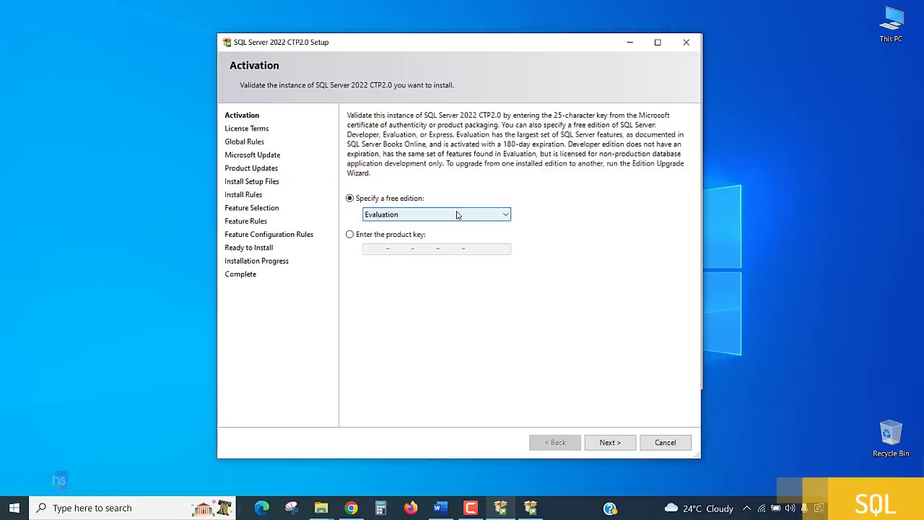
pyautogui.click(426, 214)
pyautogui.click(401, 244)
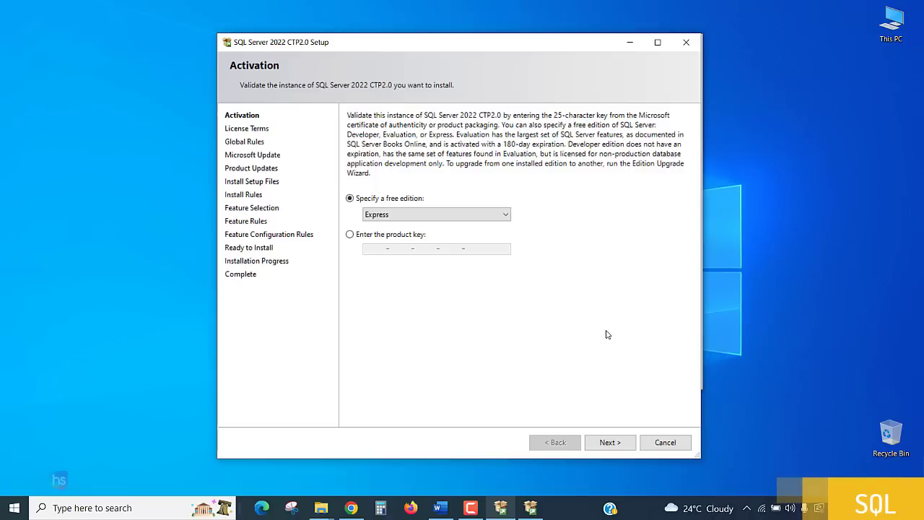
pyautogui.click(610, 442)
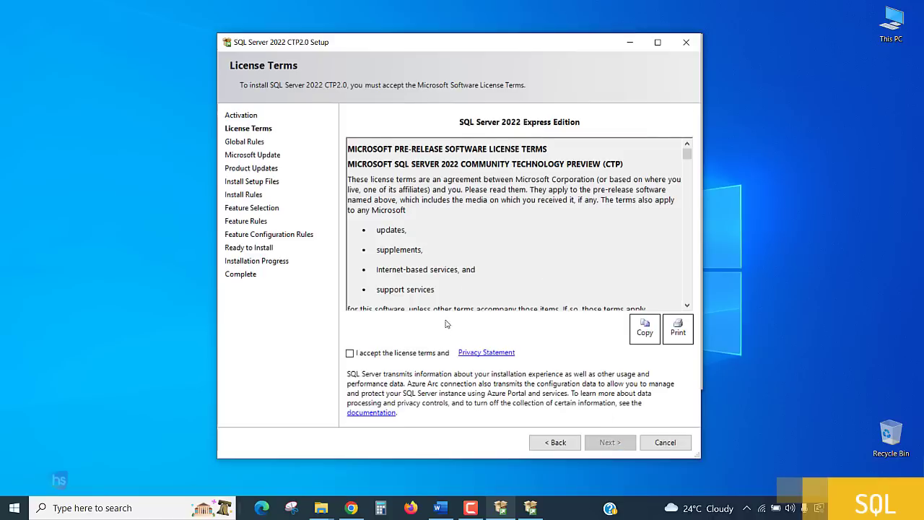
# Accept the license terms and continue without Microsoft Update checks
pyautogui.click(351, 353)
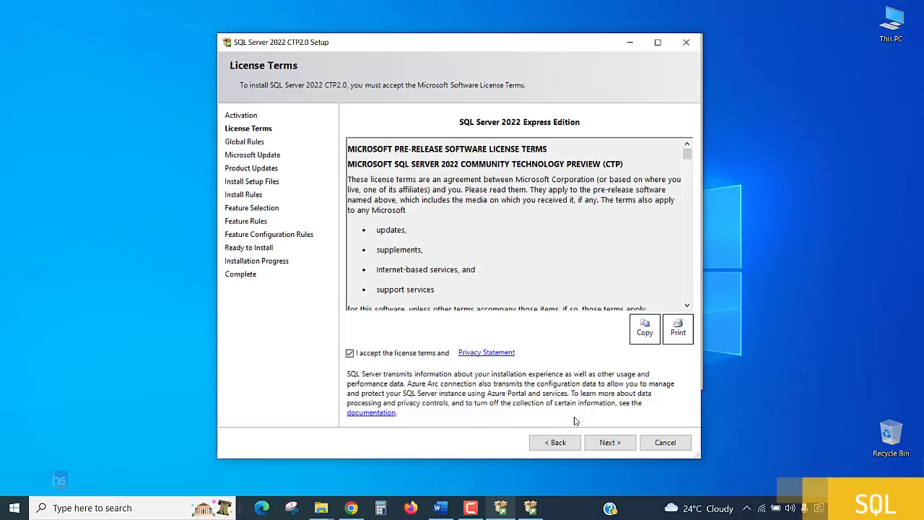
pyautogui.click(611, 443)
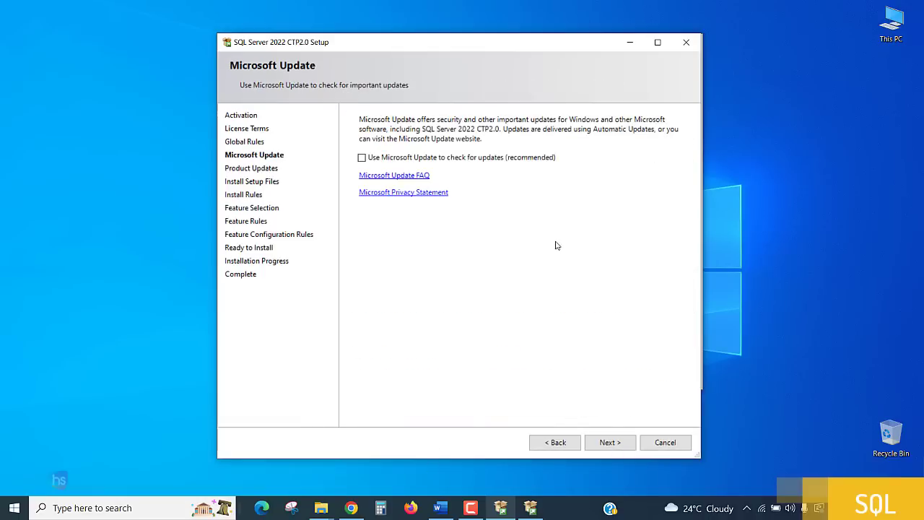
pyautogui.click(610, 443)
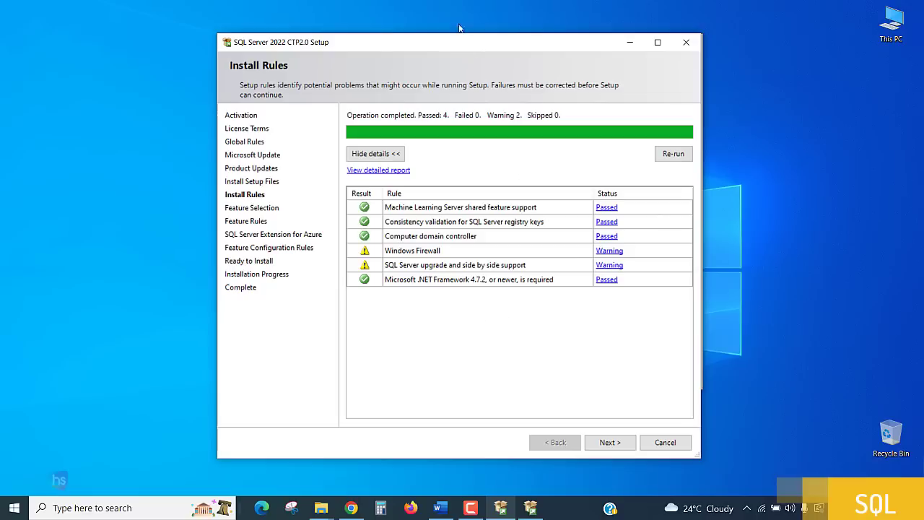
# Continue past the Install Rules check to the Feature Selection page
pyautogui.moveTo(455, 45); pyautogui.dragTo(458, 15)
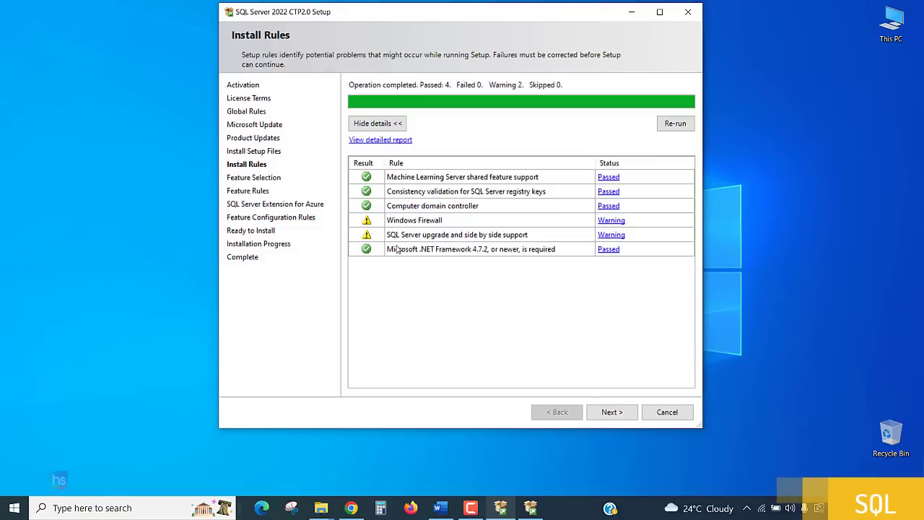
pyautogui.click(616, 413)
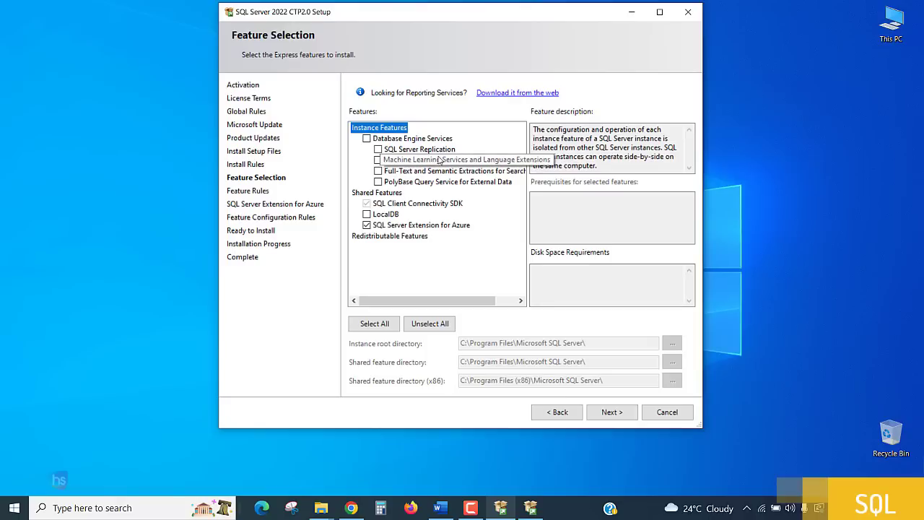
# Select Database Engine Services and LocalDB, deselect SQL Server Extension for Azure, and continue
pyautogui.click(367, 139)
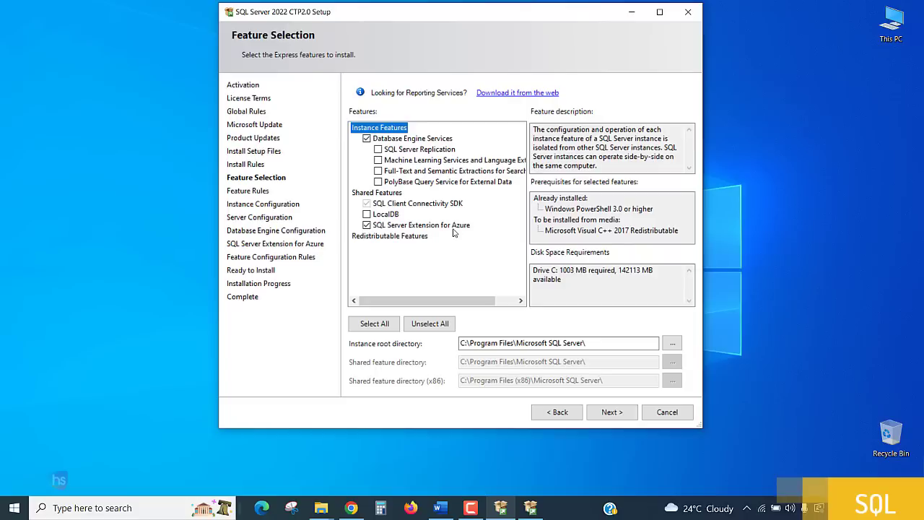
pyautogui.click(367, 225)
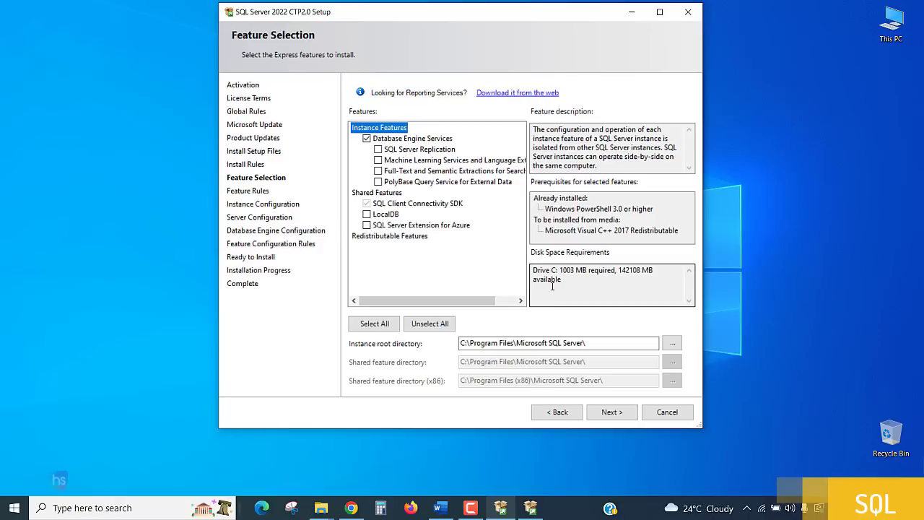
pyautogui.click(367, 214)
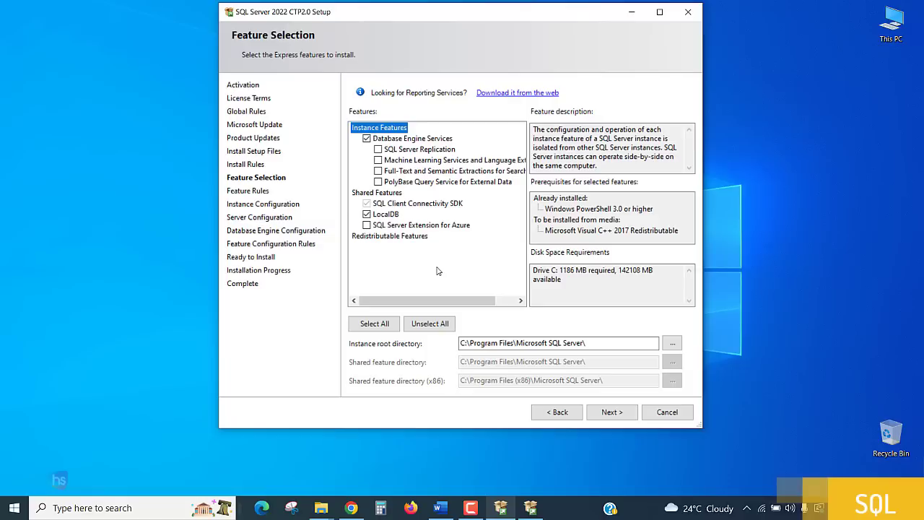
pyautogui.click(613, 413)
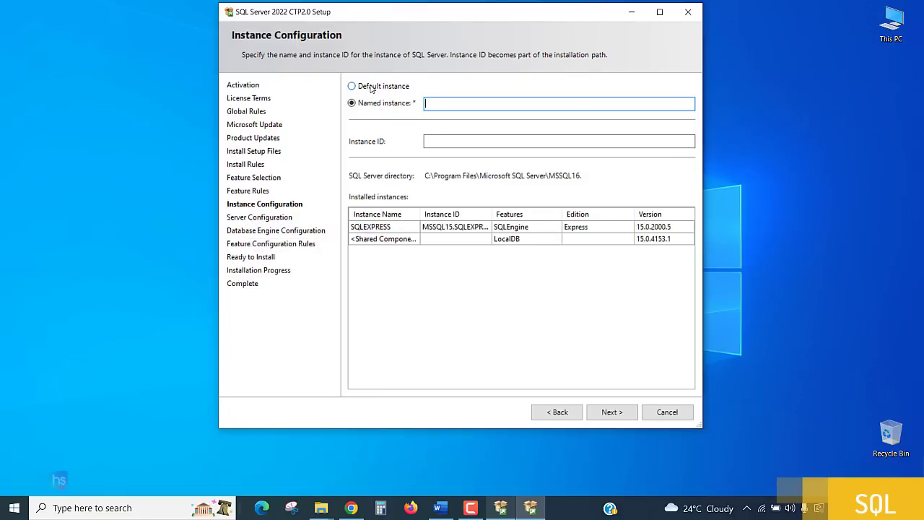
# Choose the Default instance (MSSQLSERVER) and proceed to Server Configuration
pyautogui.click(370, 86)
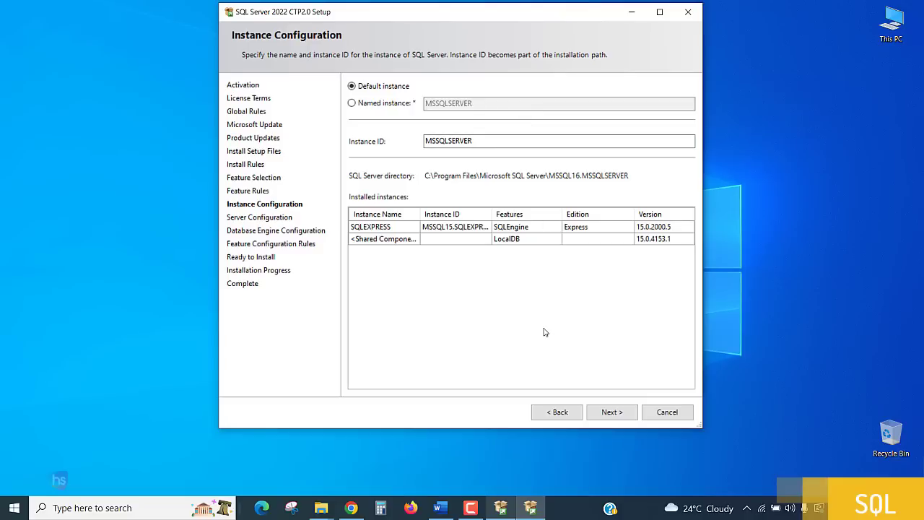
pyautogui.click(611, 413)
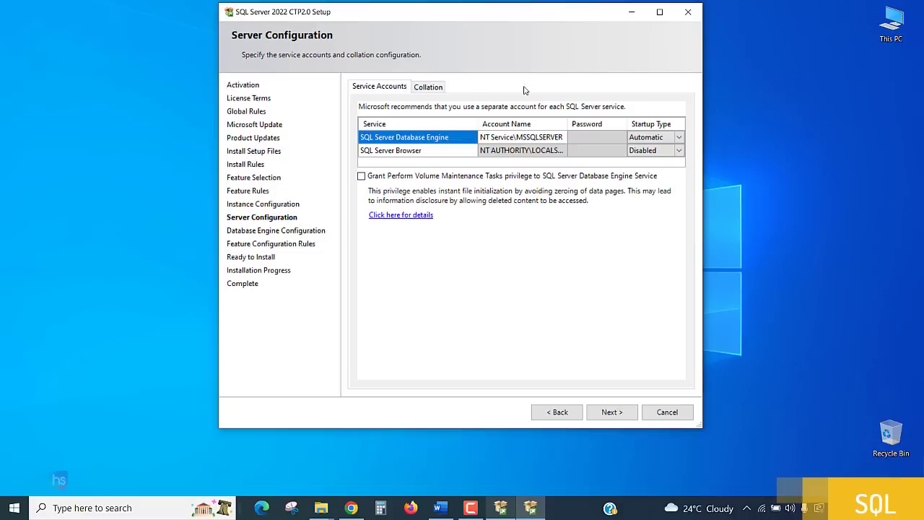
# Set SQL Server Browser startup type to Automatic and proceed to Database Engine Configuration
pyautogui.click(679, 151)
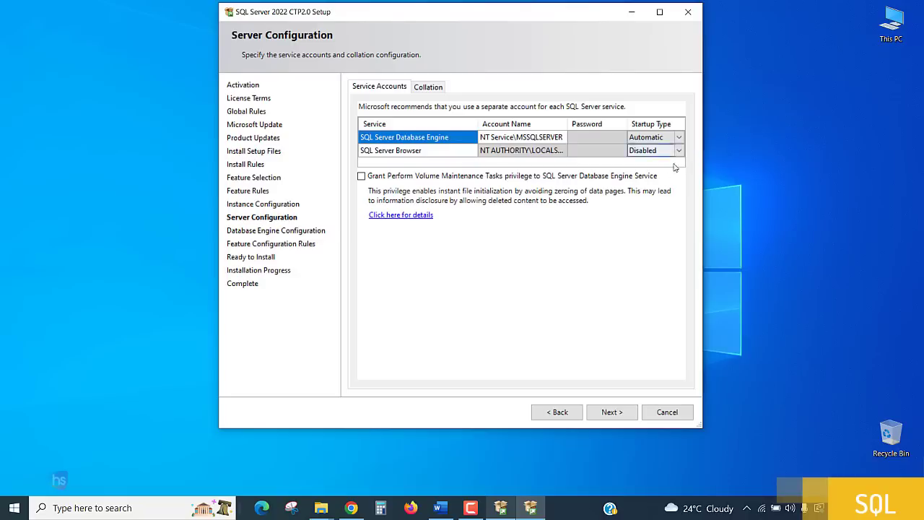
pyautogui.click(679, 150)
pyautogui.click(665, 162)
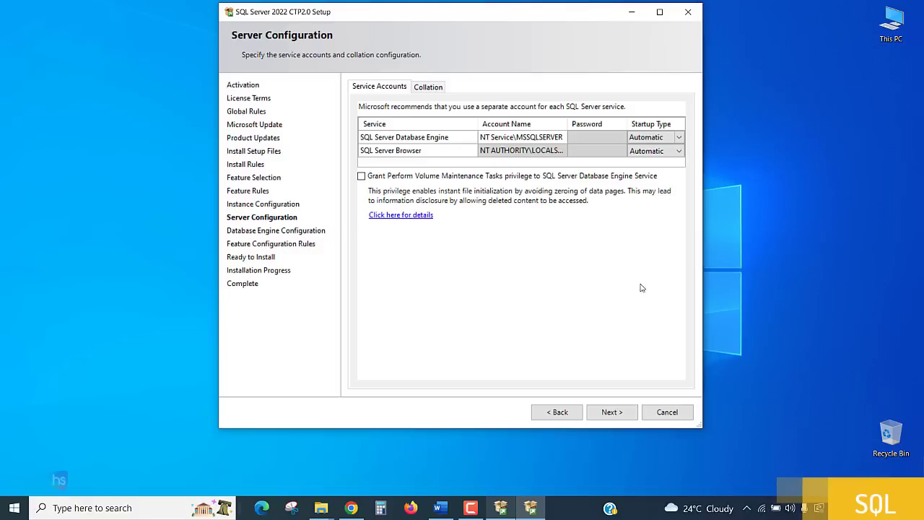
pyautogui.click(610, 413)
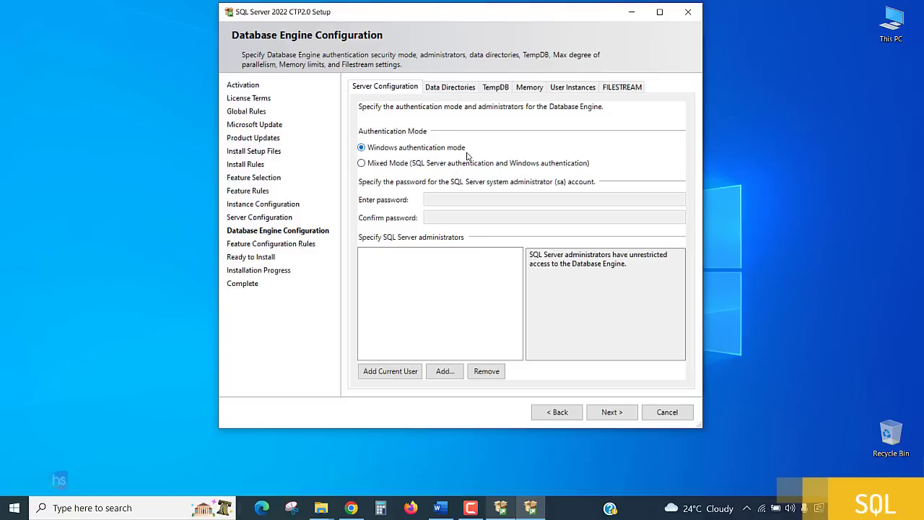
# Enable Mixed Mode with a confirmed sa password, add the current user as administrator, and continue
pyautogui.click(390, 164)
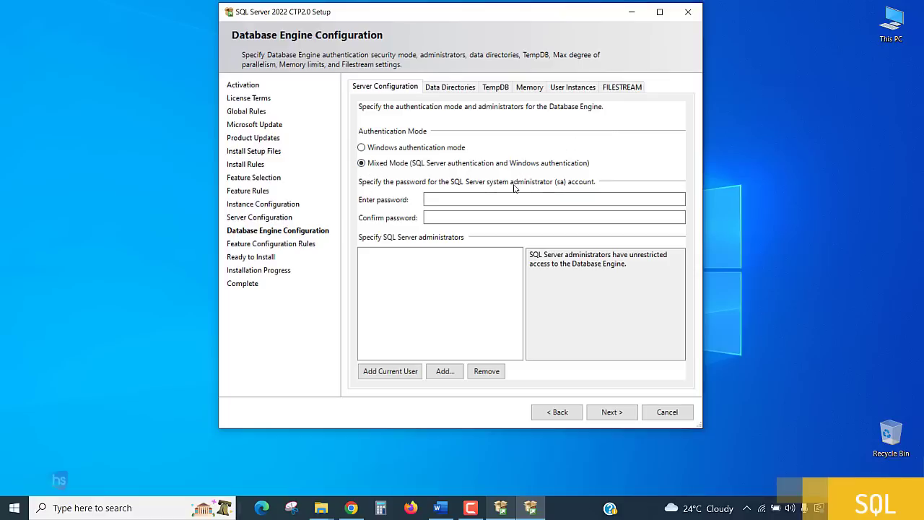
pyautogui.click(442, 199)
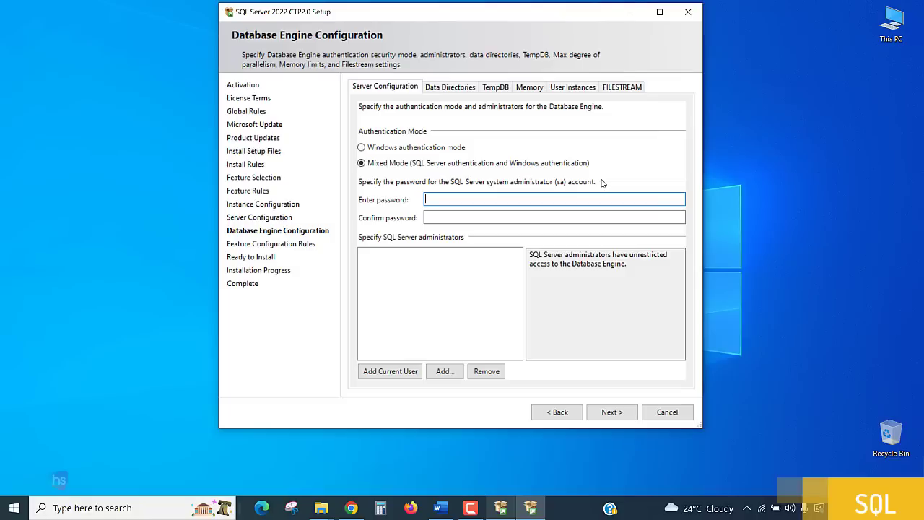
pyautogui.write('••')
pyautogui.click(447, 212)
pyautogui.write('•••••')
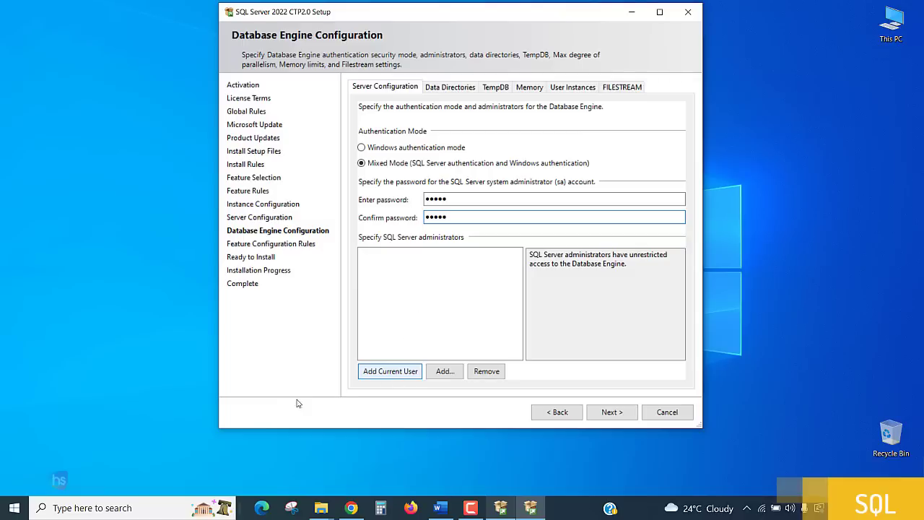
pyautogui.click(386, 376)
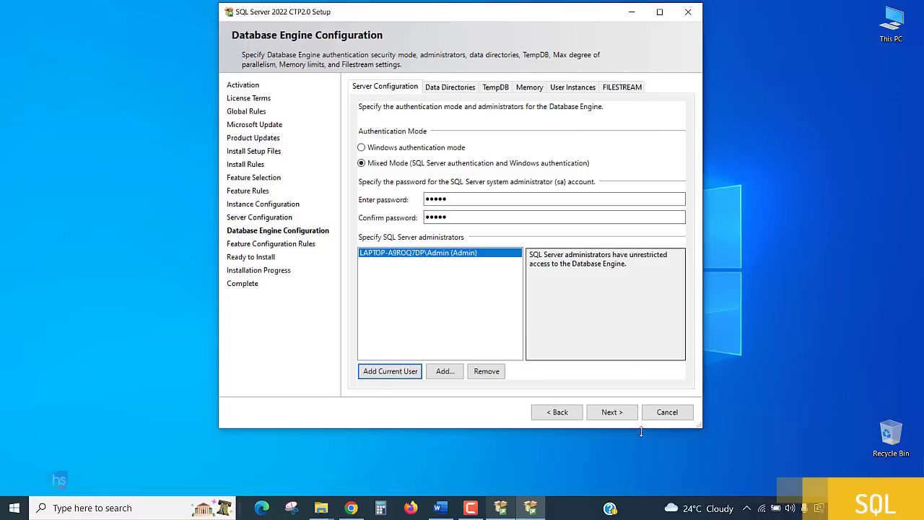
pyautogui.click(619, 419)
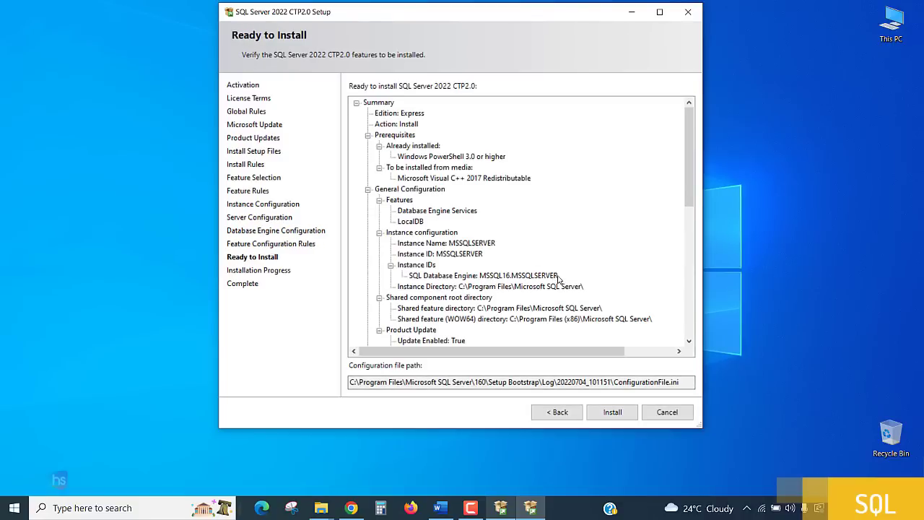
pyautogui.scroll(-1, 558, 280)
pyautogui.scroll(-9, 558, 280)
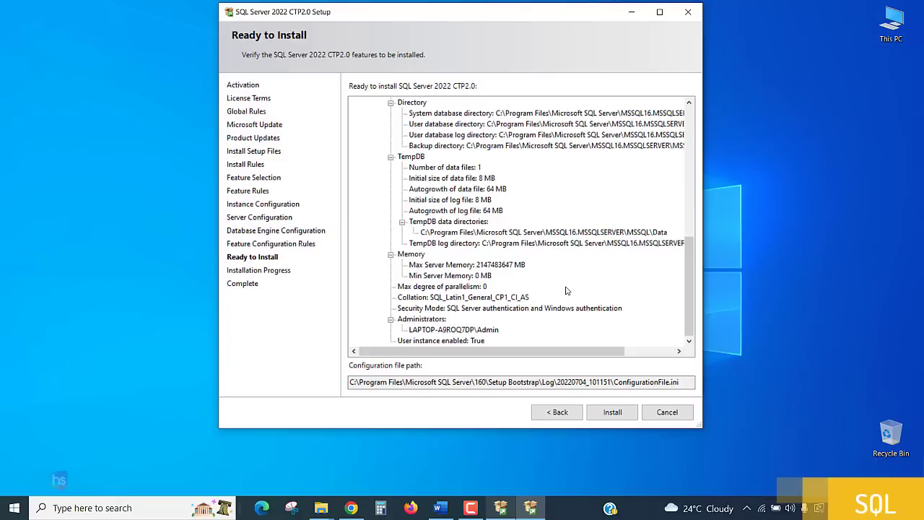
pyautogui.scroll(10, 608, 122)
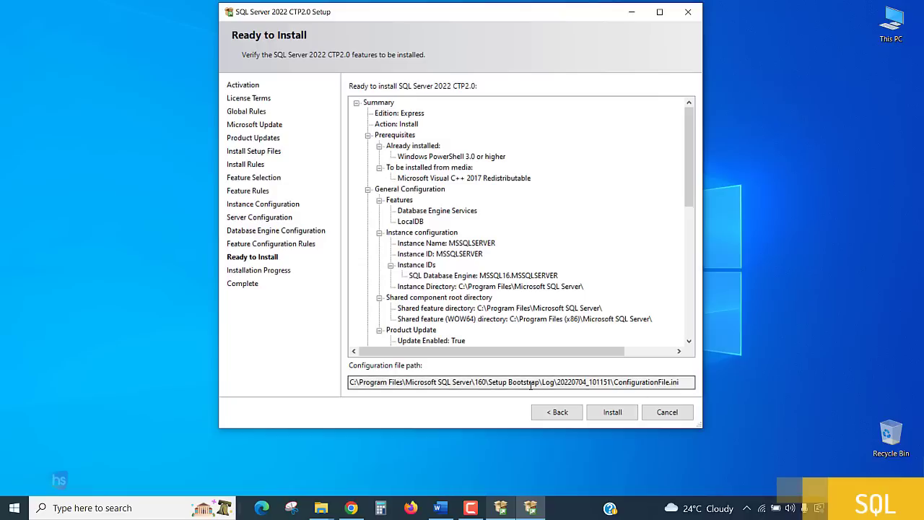
pyautogui.moveTo(489, 382); pyautogui.dragTo(691, 380)
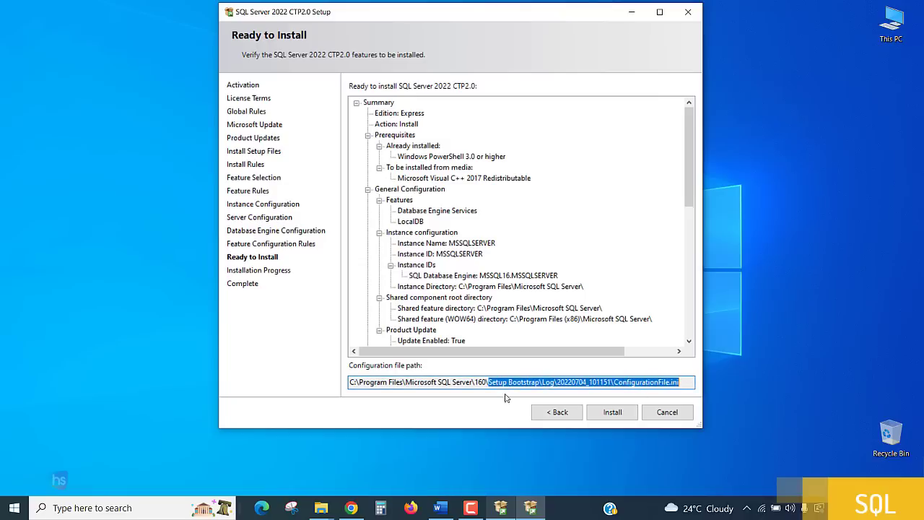
pyautogui.click(464, 403)
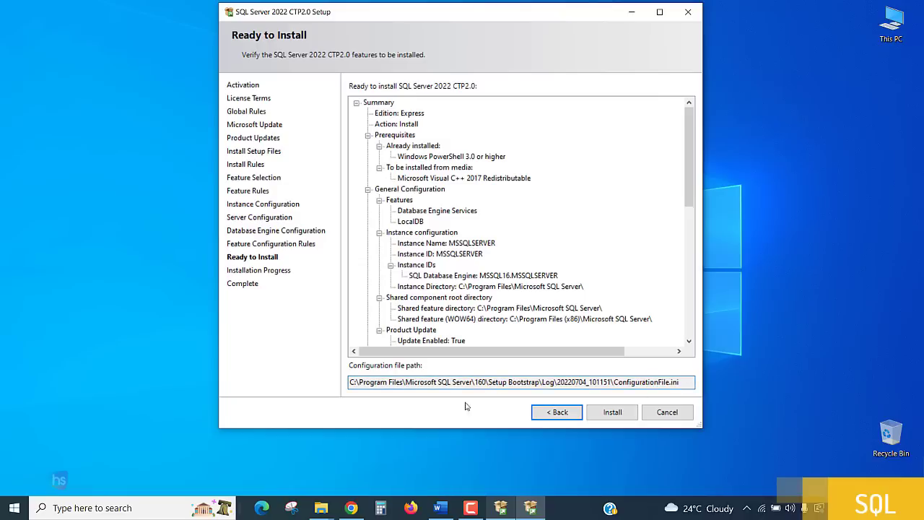
# Install the selected features and wait for the Complete page showing all Succeeded
pyautogui.click(610, 413)
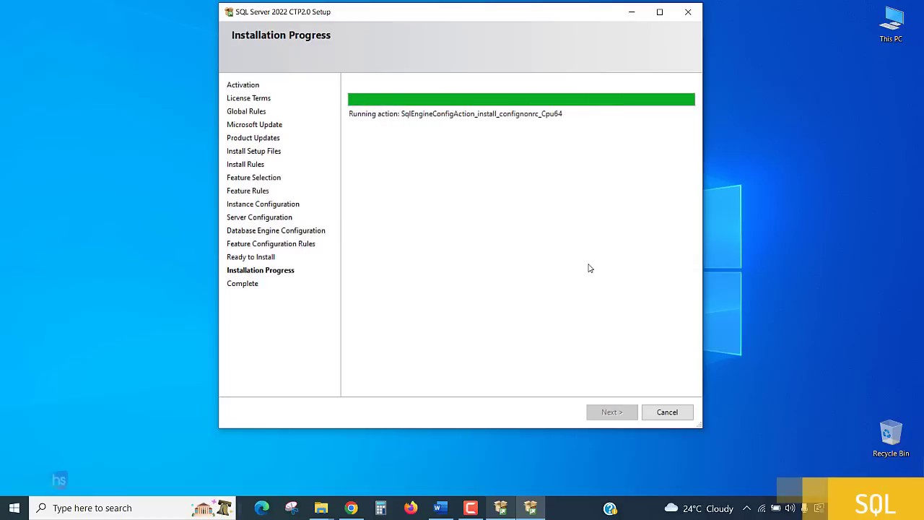
pyautogui.moveTo(465, 18); pyautogui.dragTo(473, 41)
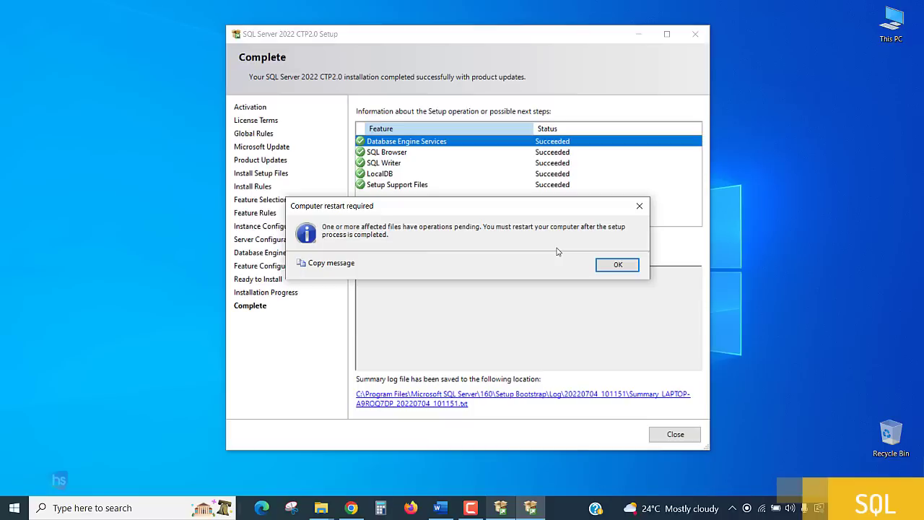
pyautogui.moveTo(511, 215); pyautogui.dragTo(543, 250)
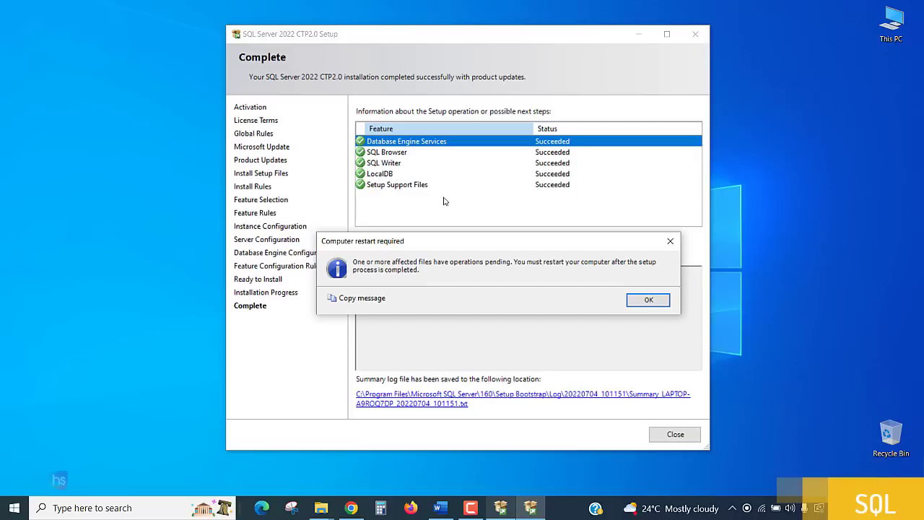
# Dismiss the restart-required notice, highlight 'Install successful.' in Details, and close the Complete page
pyautogui.click(654, 301)
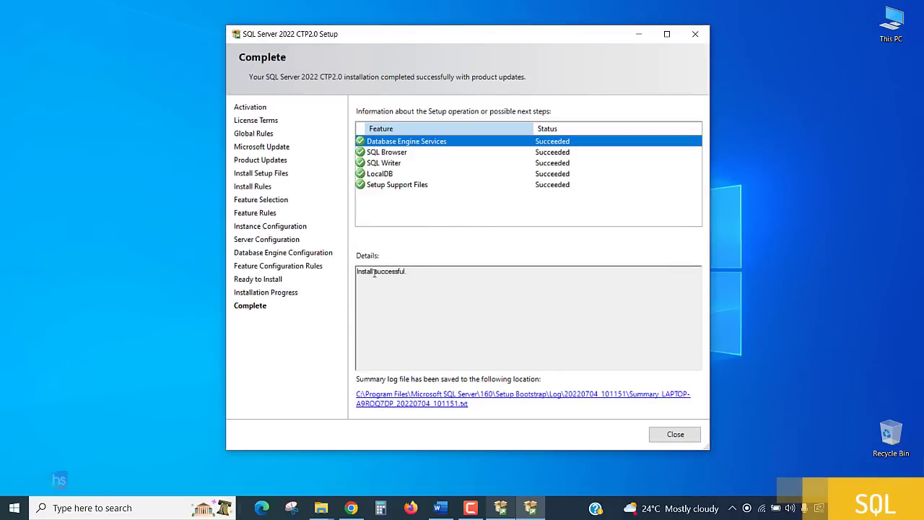
pyautogui.moveTo(358, 272); pyautogui.dragTo(441, 271)
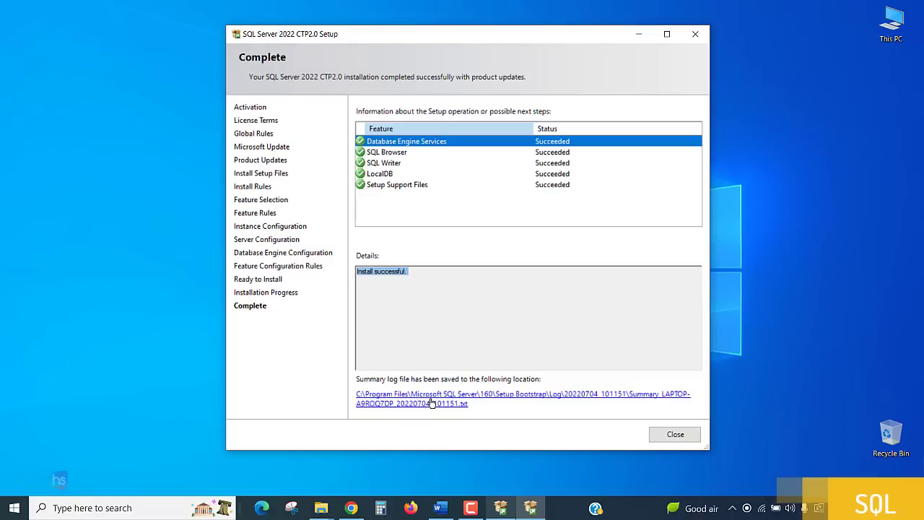
pyautogui.click(675, 435)
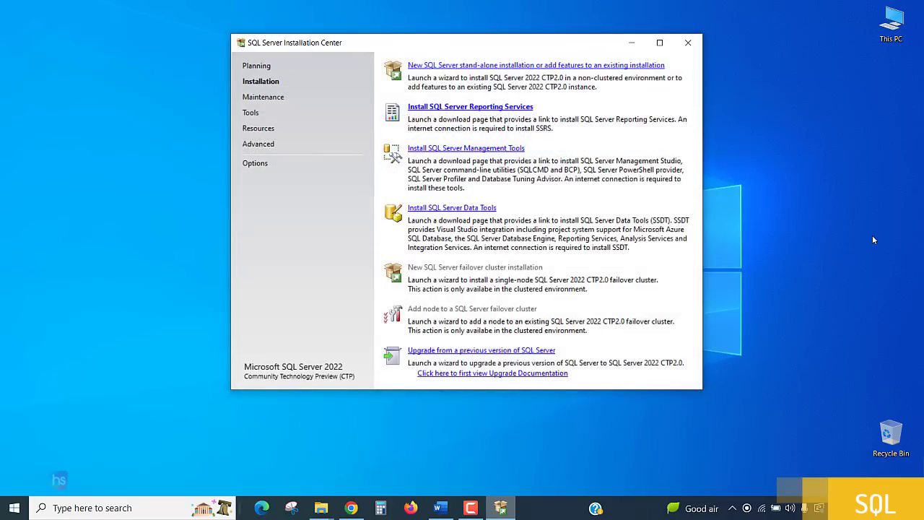